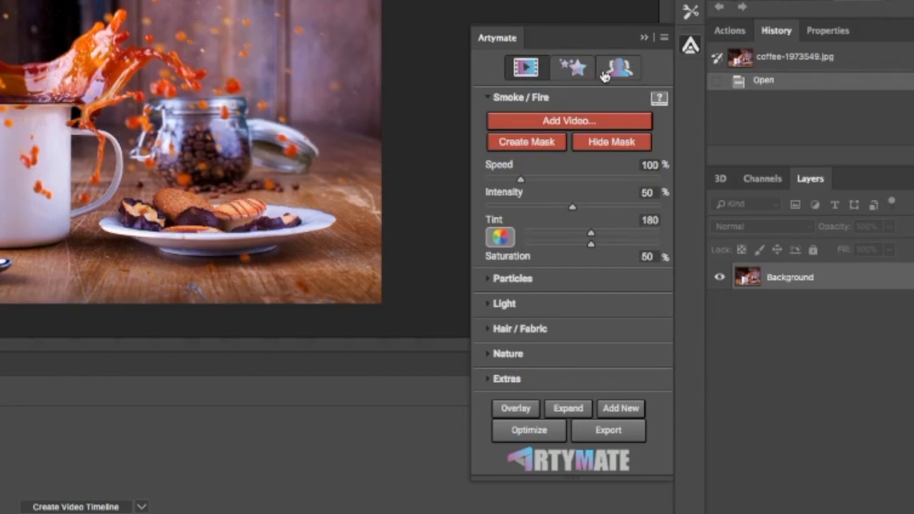
left_click(618, 70)
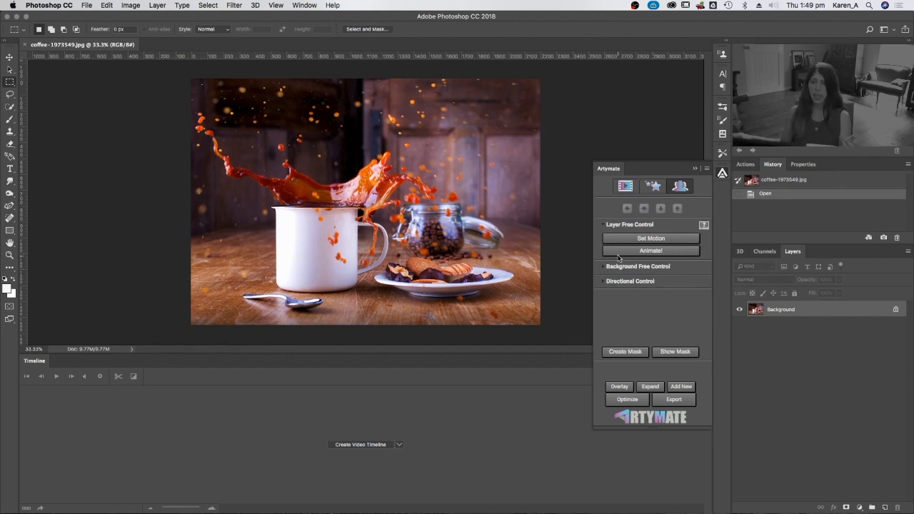
left_click(608, 283)
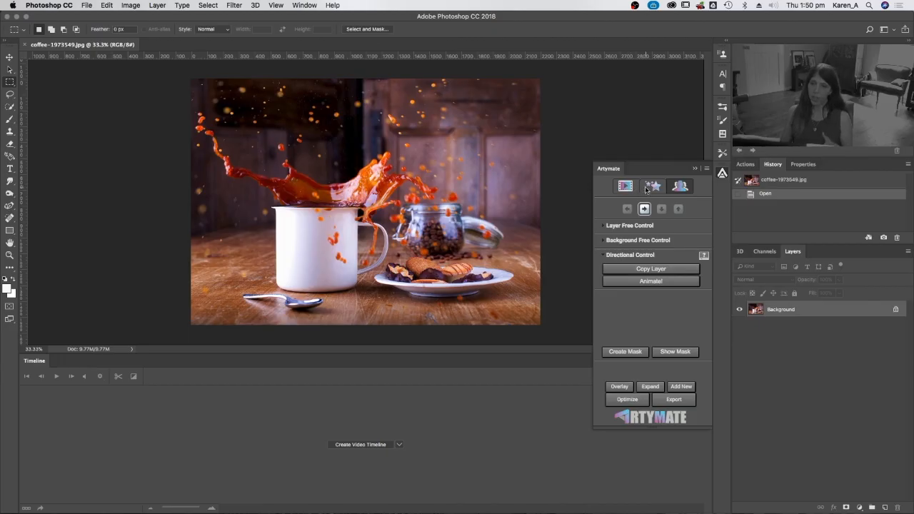
left_click(625, 187)
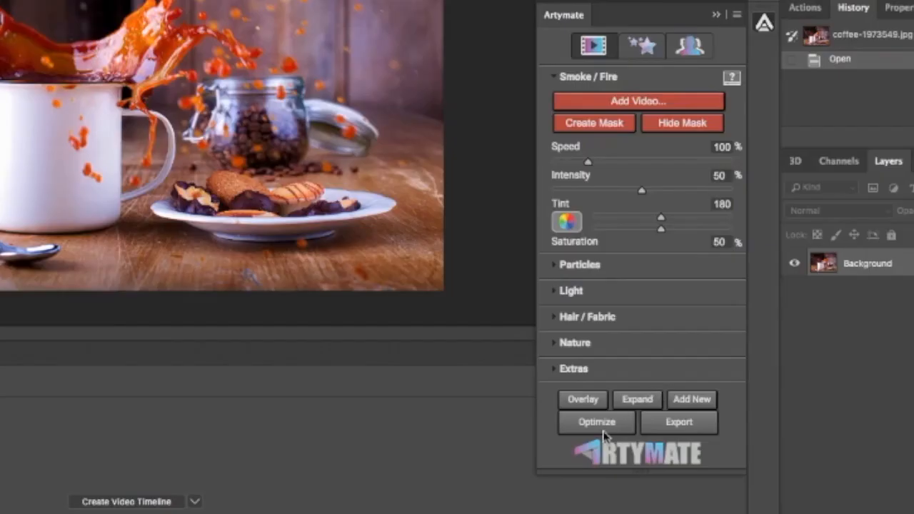
Optimize the coffee image for animation with a timeline, and add the Smoke Trail video effect to it
left_click(598, 423)
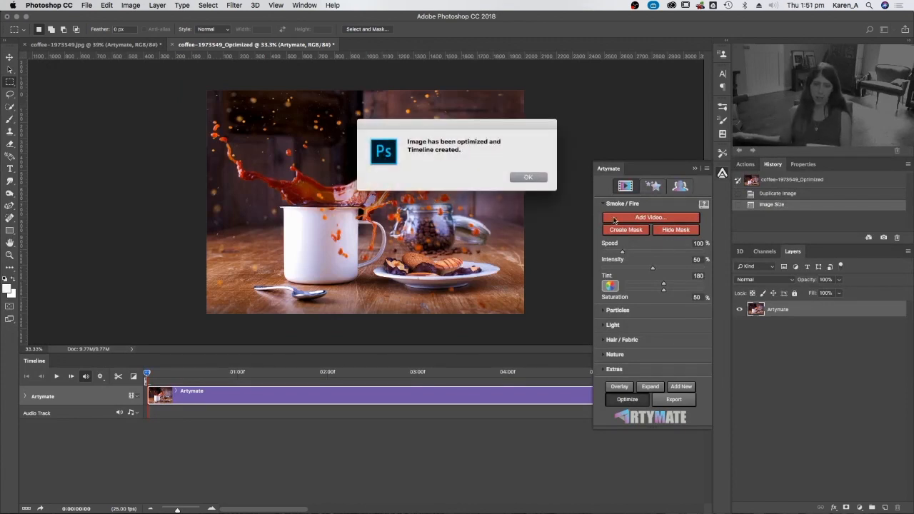
left_click(528, 177)
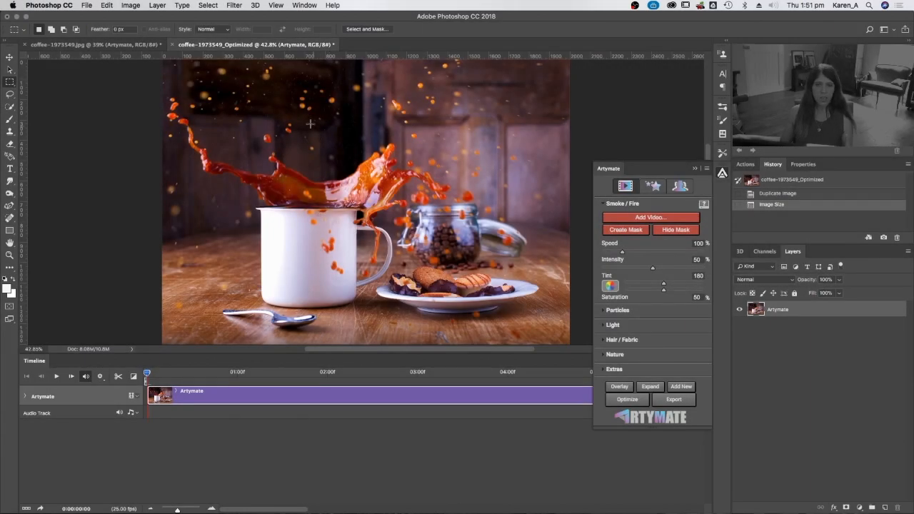
left_click(642, 218)
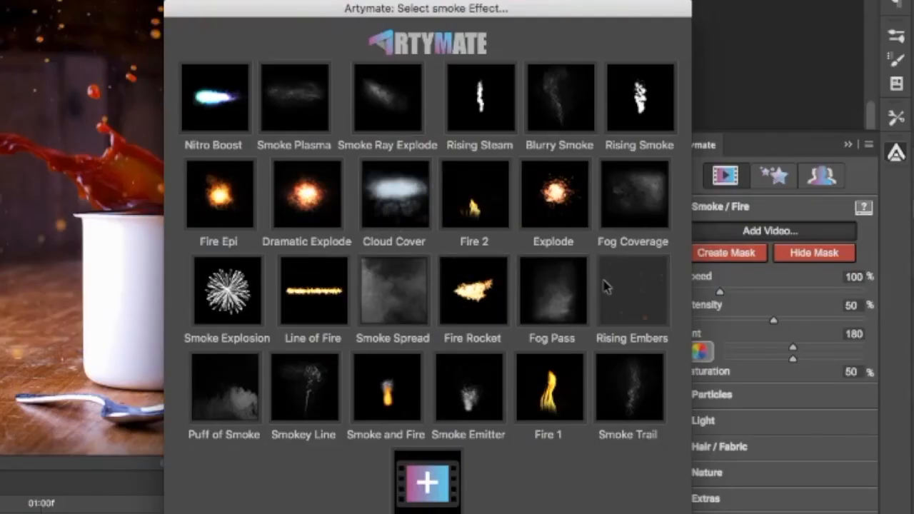
left_click(628, 389)
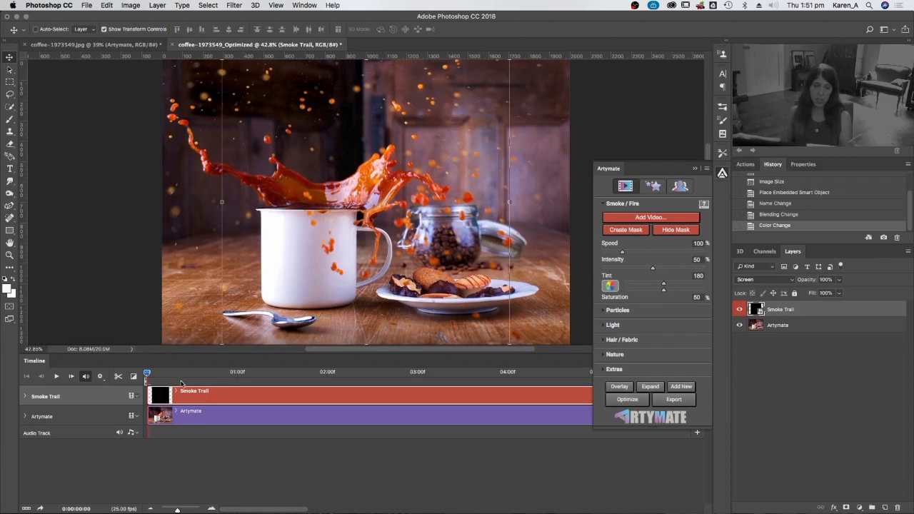
Find a frame where the smoke shows and move the Smoke Trail layer so the smoke rises from the mug's rim
left_click_drag(146, 372, 250, 376)
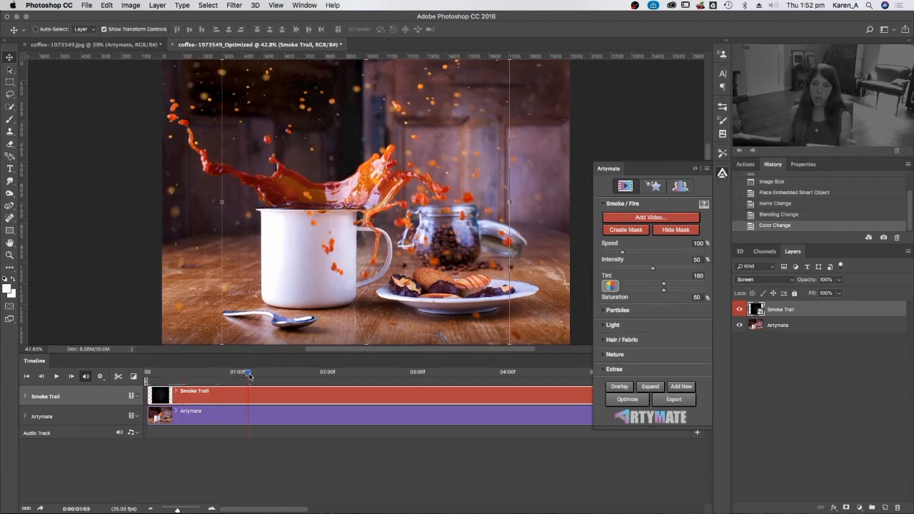
left_click(290, 373)
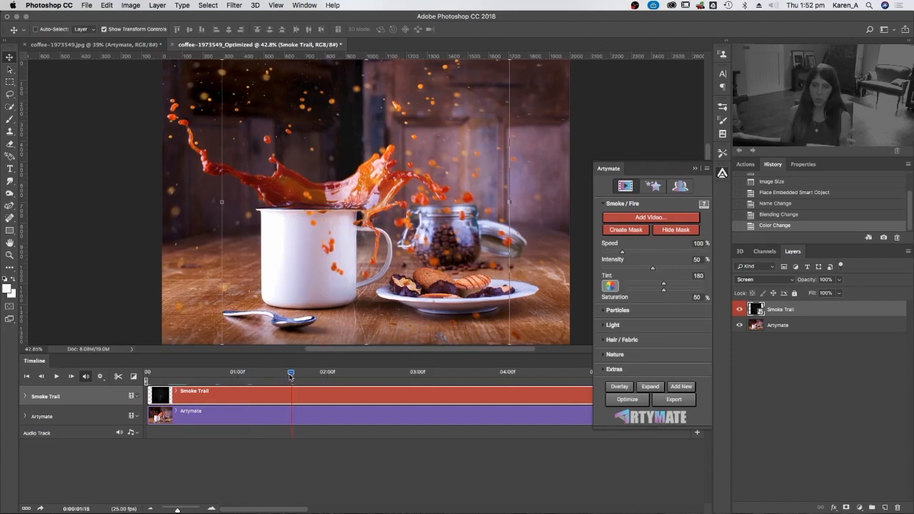
left_click_drag(326, 375, 363, 376)
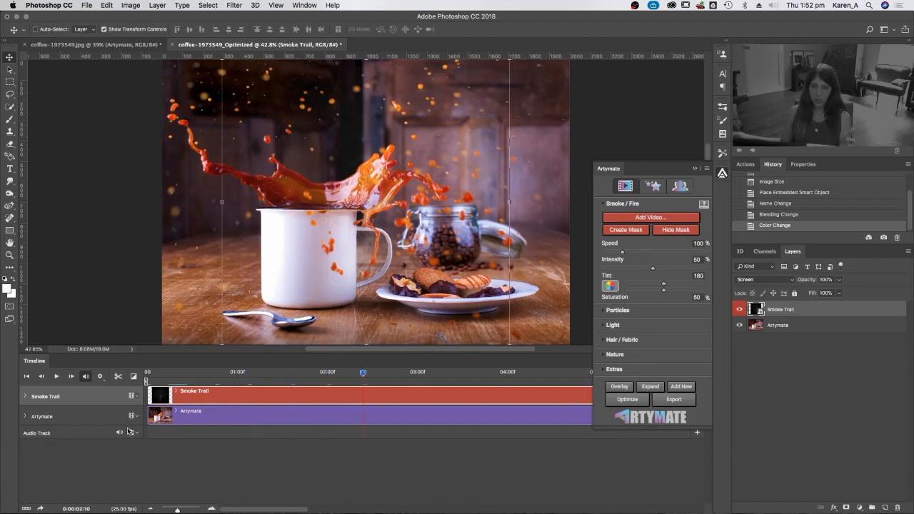
left_click_drag(349, 249, 316, 152)
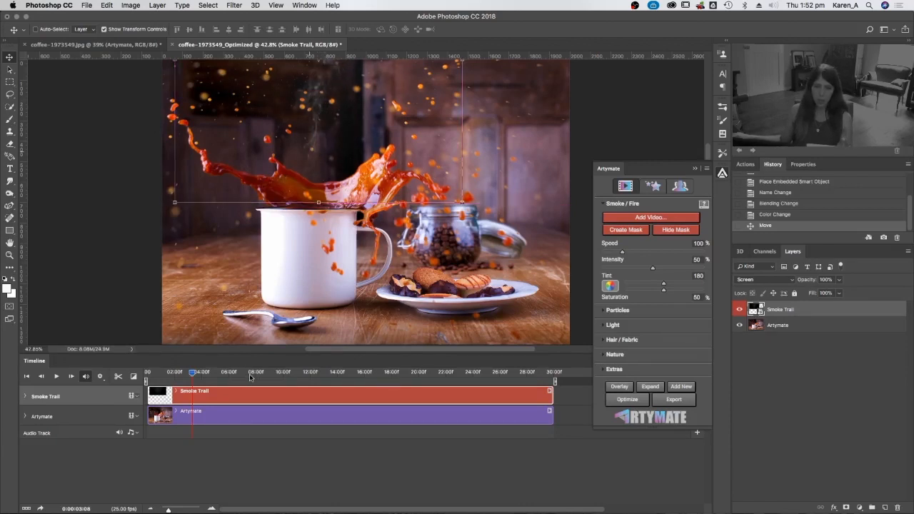
Preview the Smoke Trail animation over the full timeline to examine how the smoke moves and whether it loops well
left_click_drag(250, 377, 347, 374)
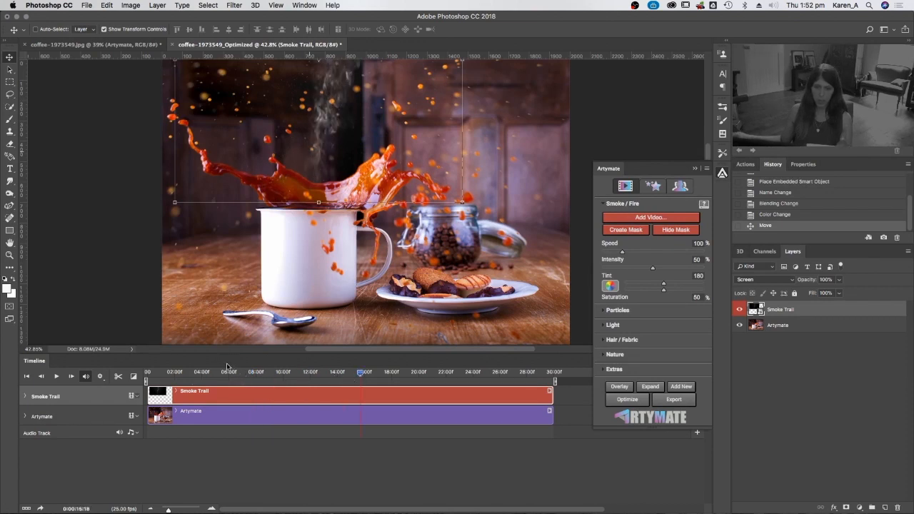
left_click(190, 373)
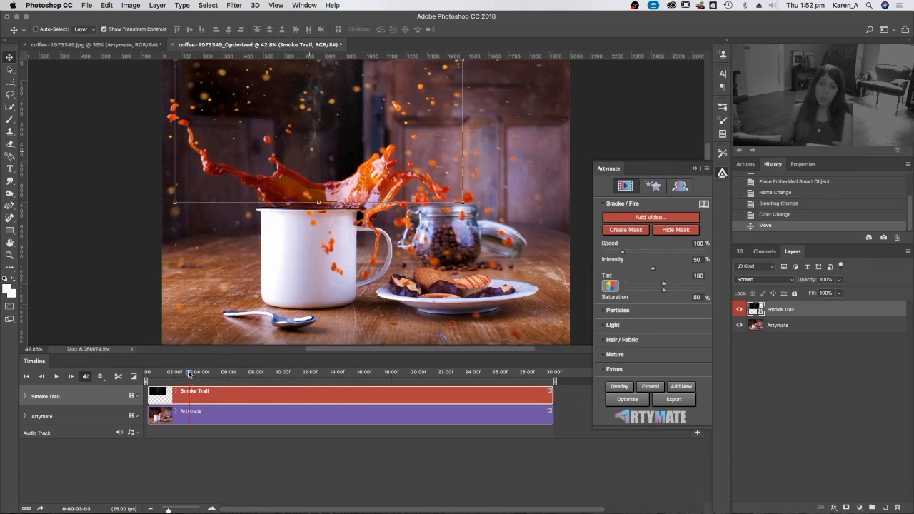
left_click(151, 372)
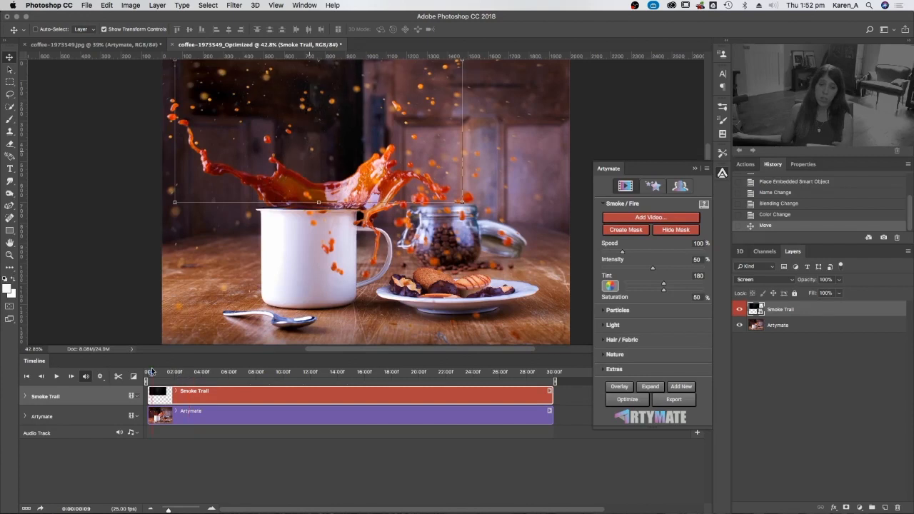
left_click(61, 376)
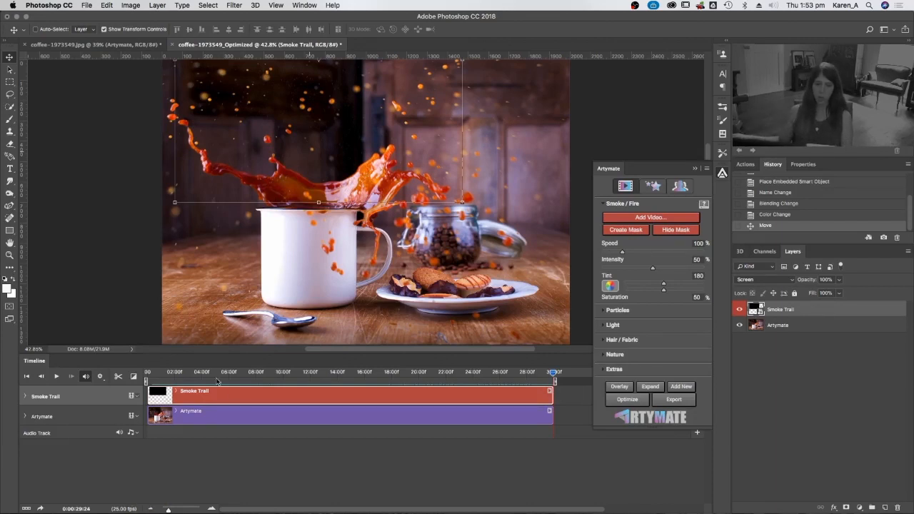
key("space")
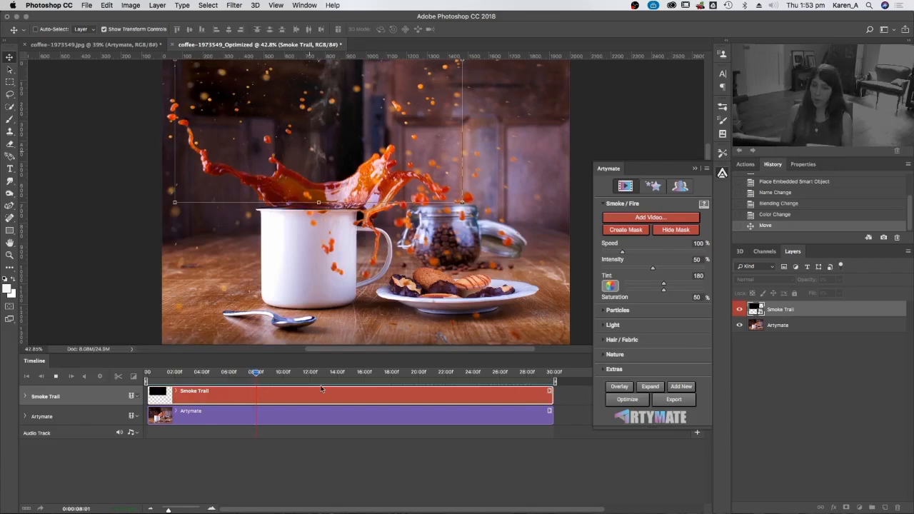
left_click(57, 376)
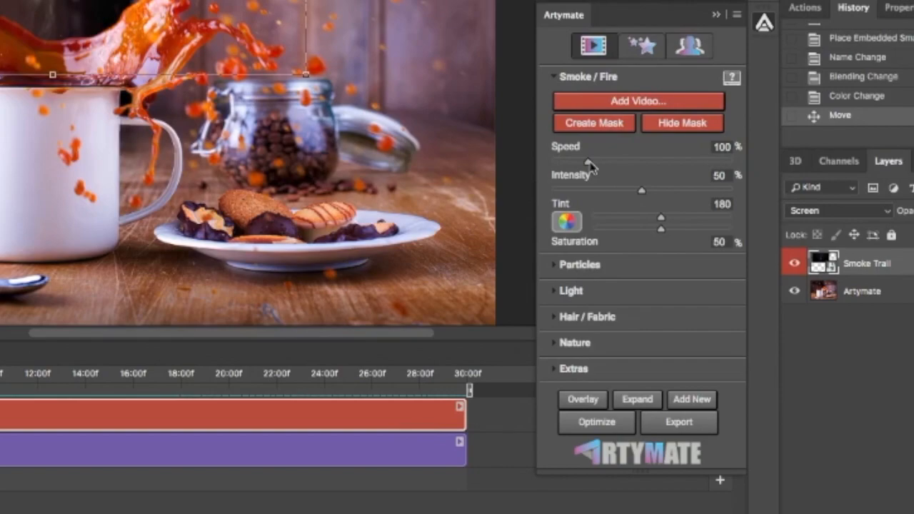
Set the Smoke Trail's speed to 295% and play the animation from the start past the end of the smoke clip
left_click_drag(589, 164, 682, 178)
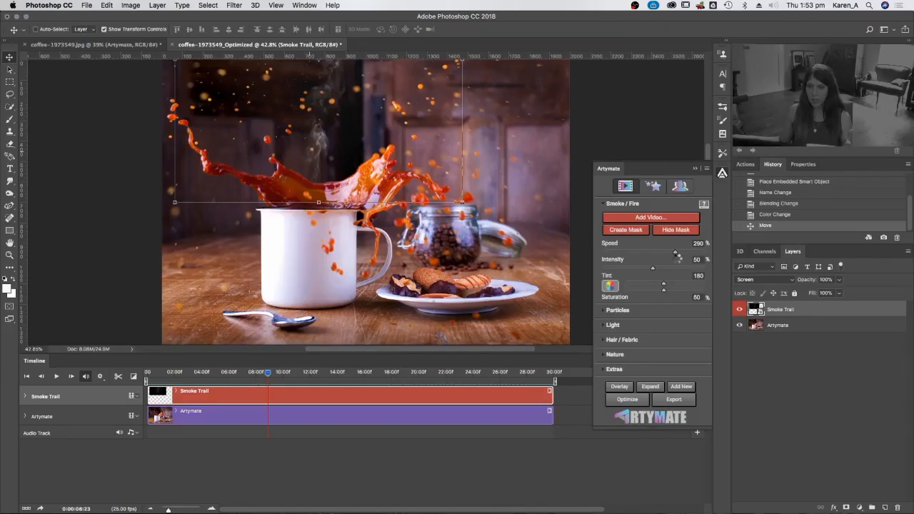
left_click_drag(676, 254, 678, 260)
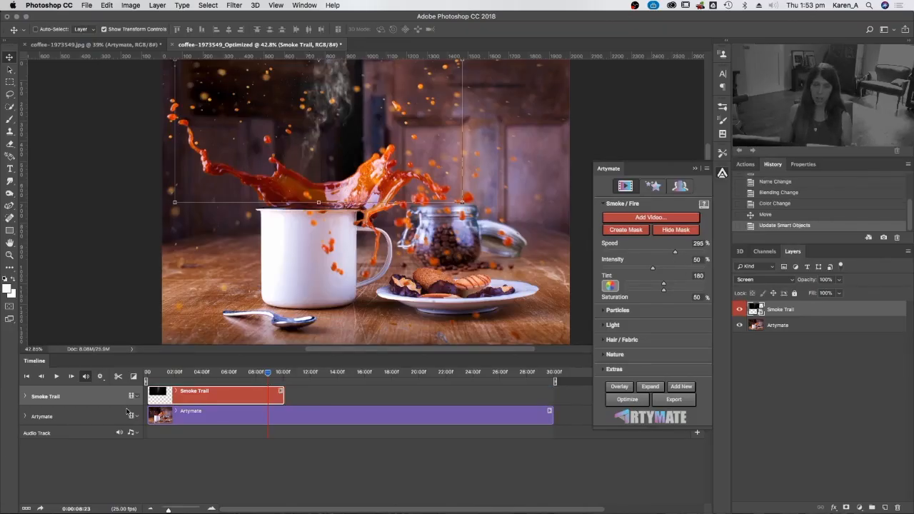
left_click(148, 372)
key("space")
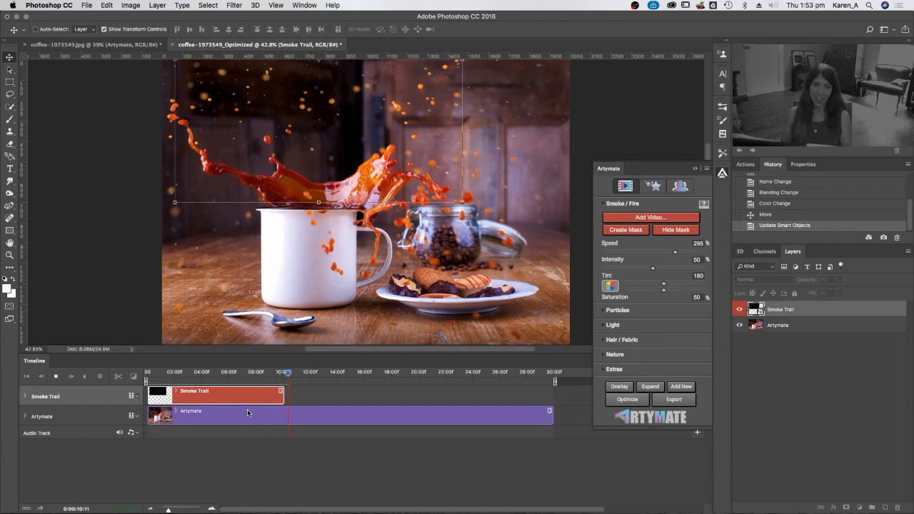
left_click(56, 376)
Duplicate the Smoke Trail layer, shift one clip to start at about 9 seconds overlapping the other's end, and preview the transition
left_click(256, 372)
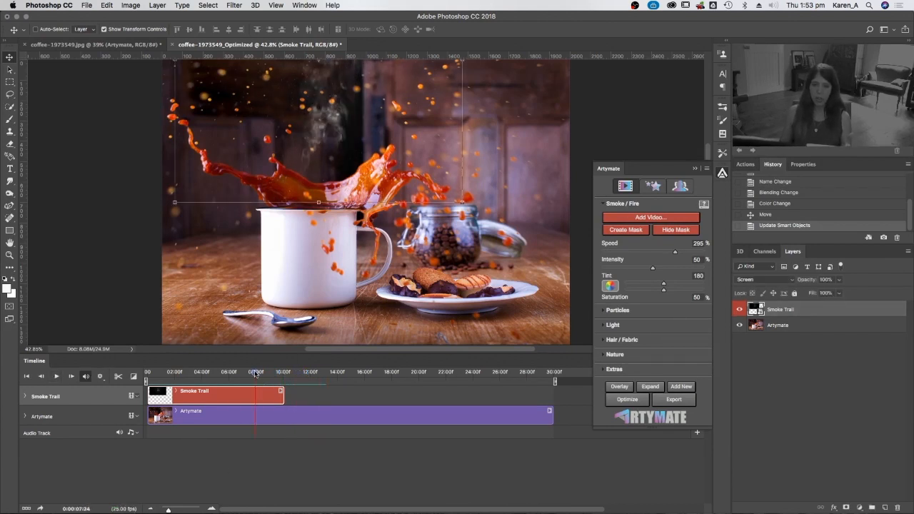
mouse_move(252, 375)
left_mouse_down()
mouse_move(239, 374)
mouse_move(432, 372)
mouse_move(253, 373)
left_mouse_up()
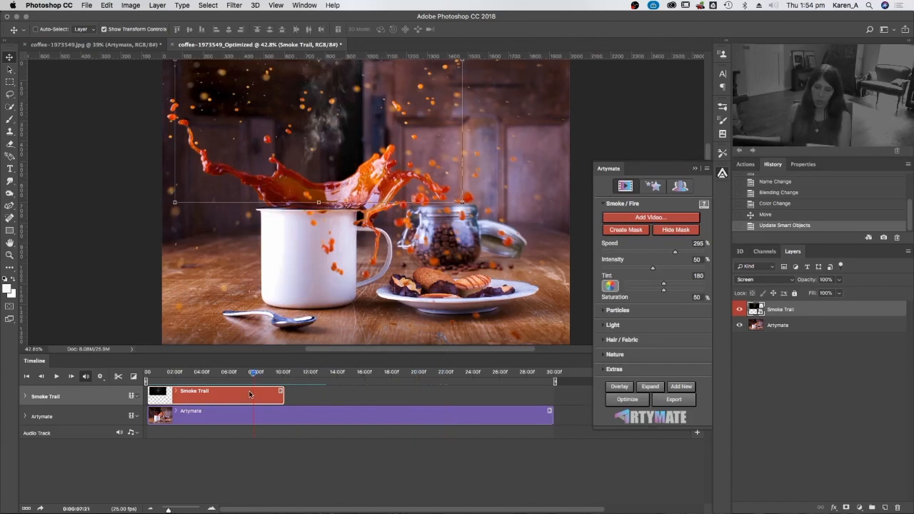
left_click(285, 371)
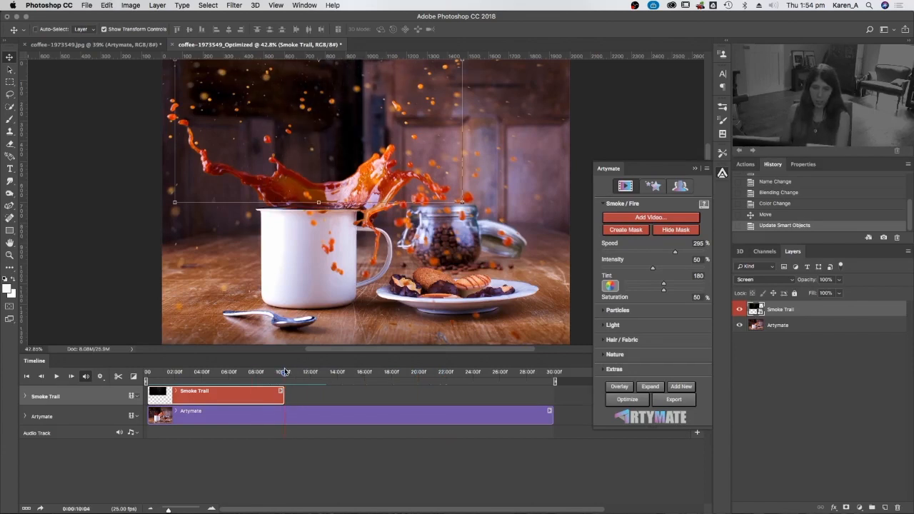
key("super+j")
left_click_drag(251, 409, 361, 411)
left_click(278, 372)
key("space")
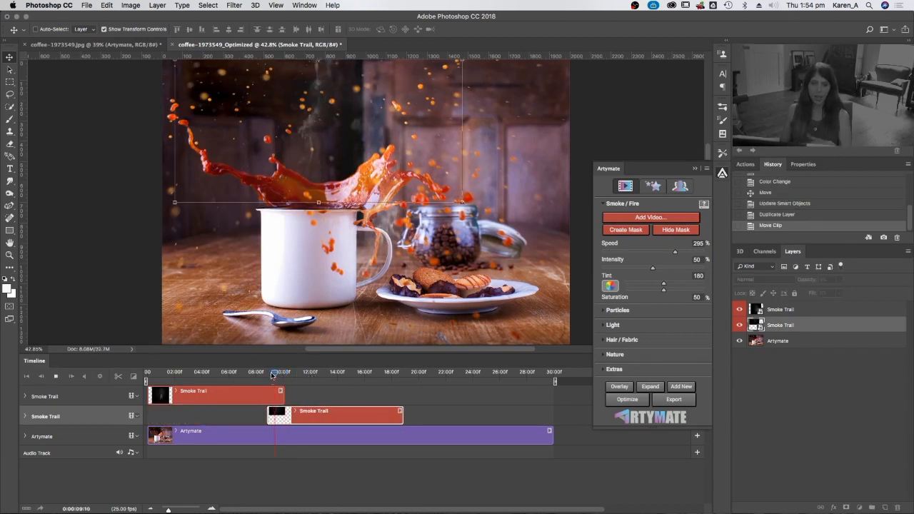
key("space")
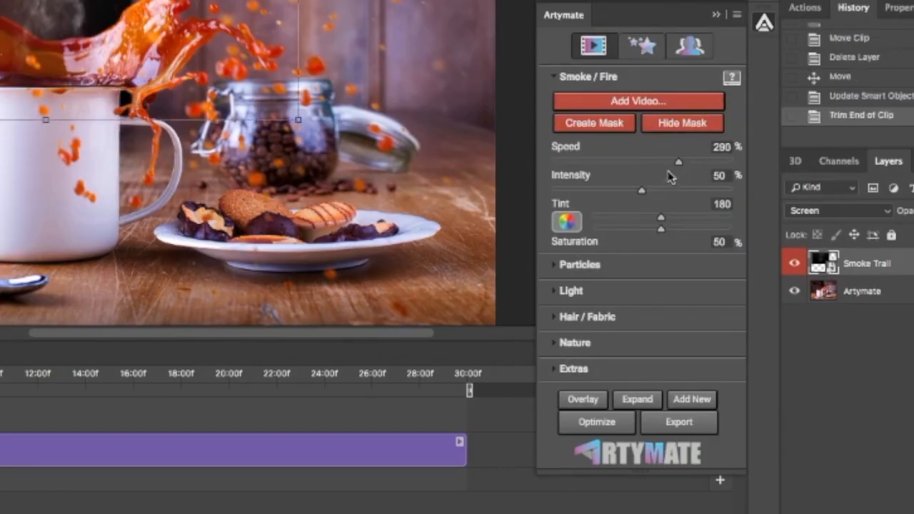
Slow the Smoke Trail's speed to 25% and play the animation from near the start
left_click_drag(678, 166, 547, 178)
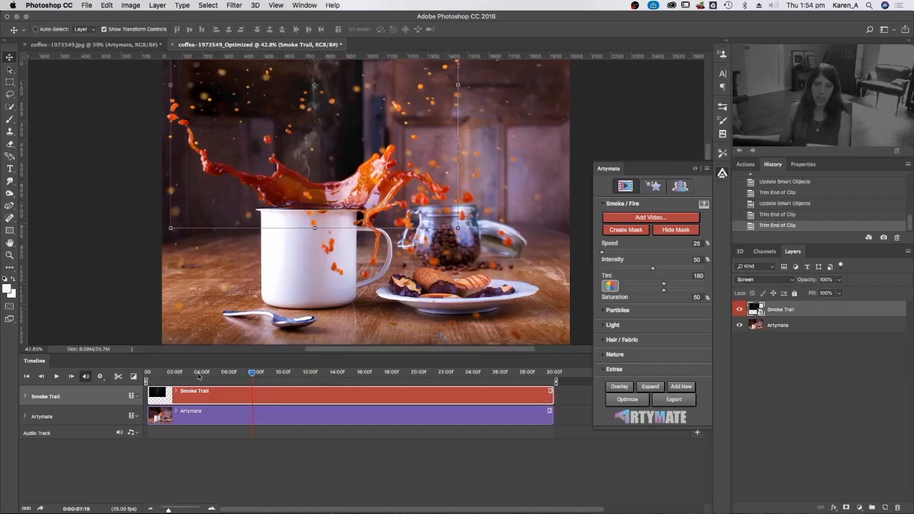
left_click(164, 372)
key("space")
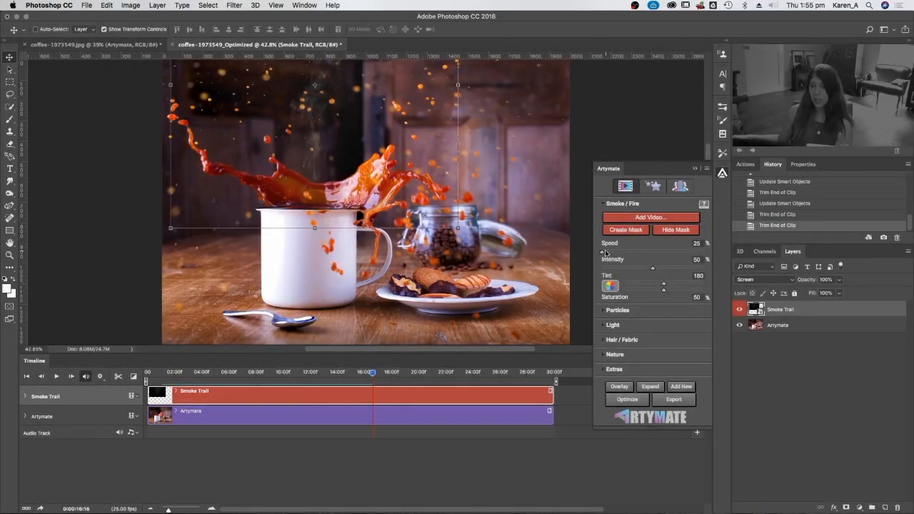
Try faster Smoke Trail speeds of 145% and 105%, and set the speed to 100%
left_click_drag(605, 253, 632, 256)
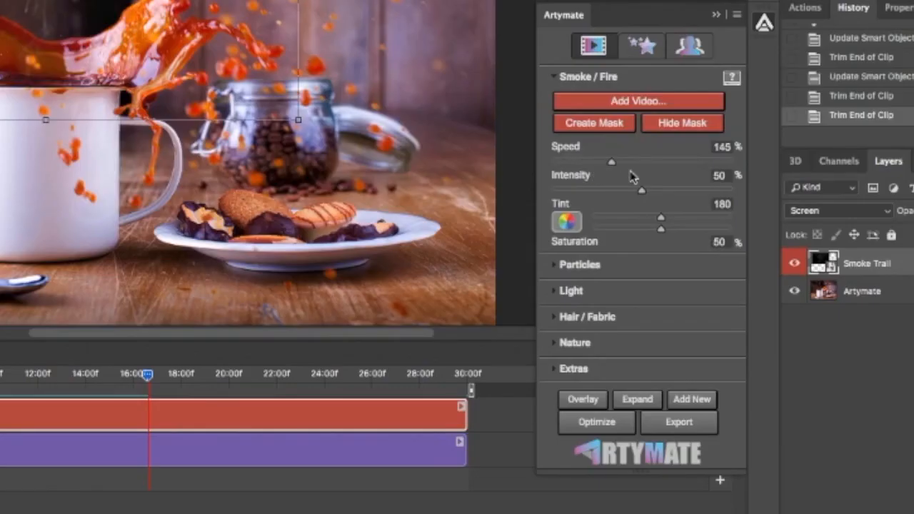
left_click_drag(613, 173, 638, 175)
left_click(590, 161)
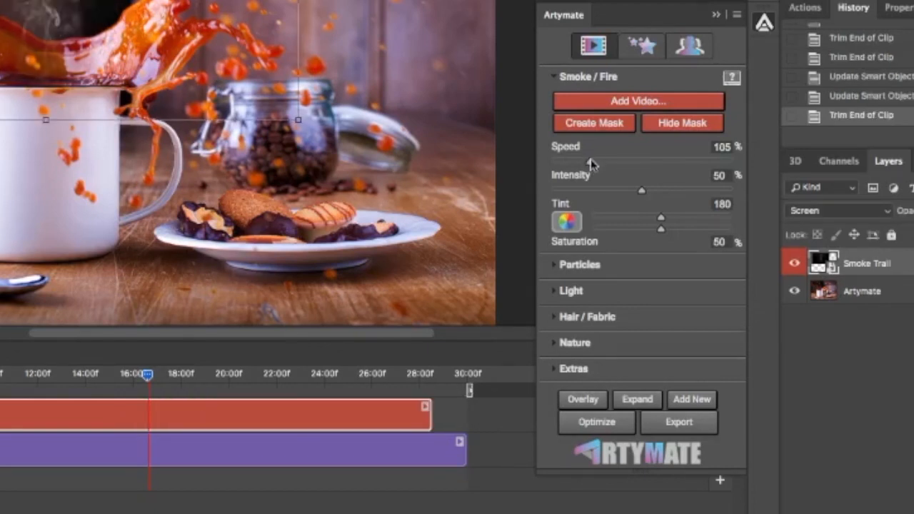
mouse_move(590, 162)
left_mouse_down()
mouse_move(599, 164)
mouse_move(578, 164)
mouse_move(591, 159)
left_mouse_up()
double_click(723, 150)
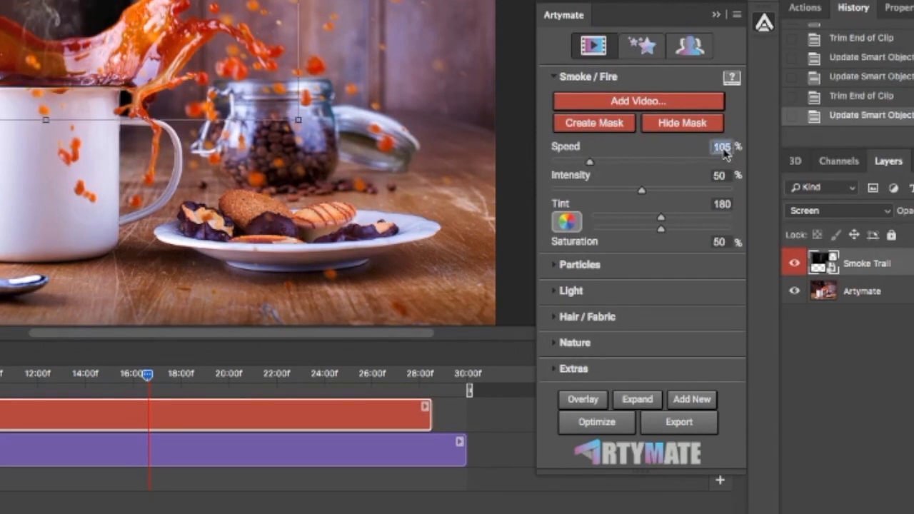
type("100")
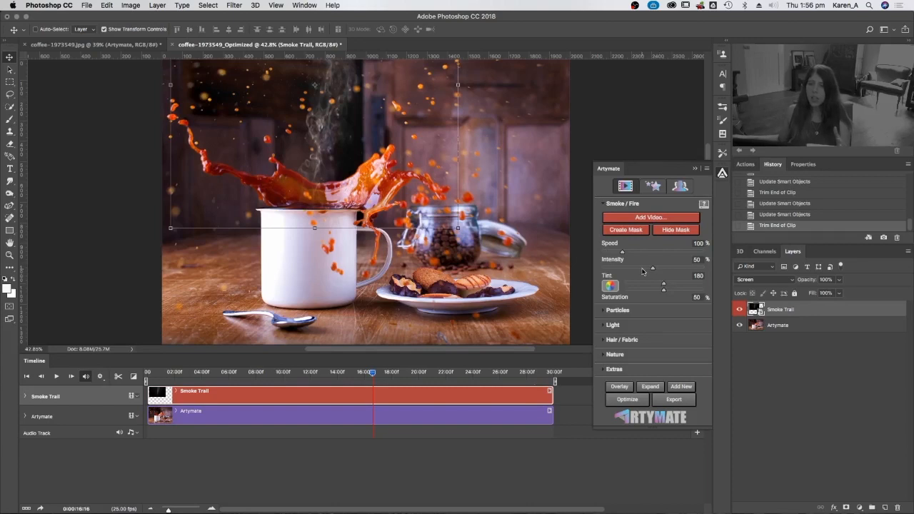
Set the Smoke Trail's intensity to 79% and colorize the smoke with a hue of 89
left_click_drag(638, 270, 662, 270)
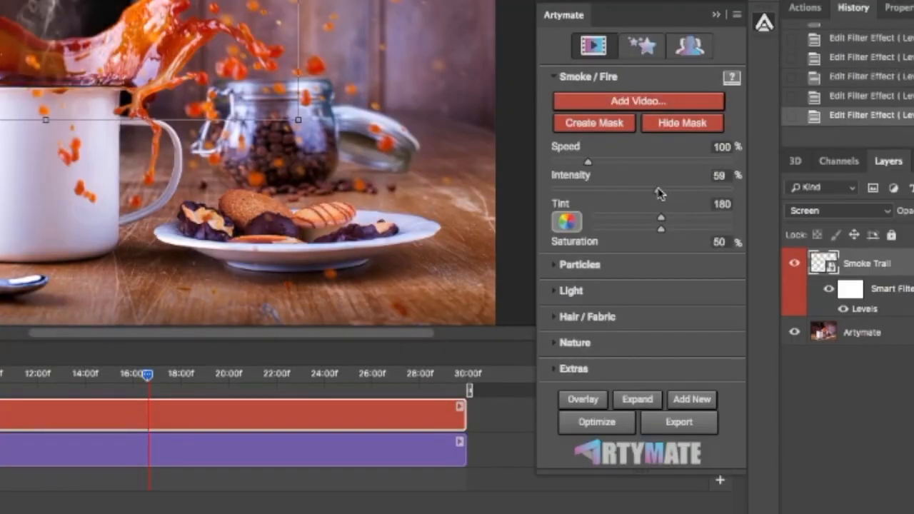
left_click_drag(658, 193, 693, 193)
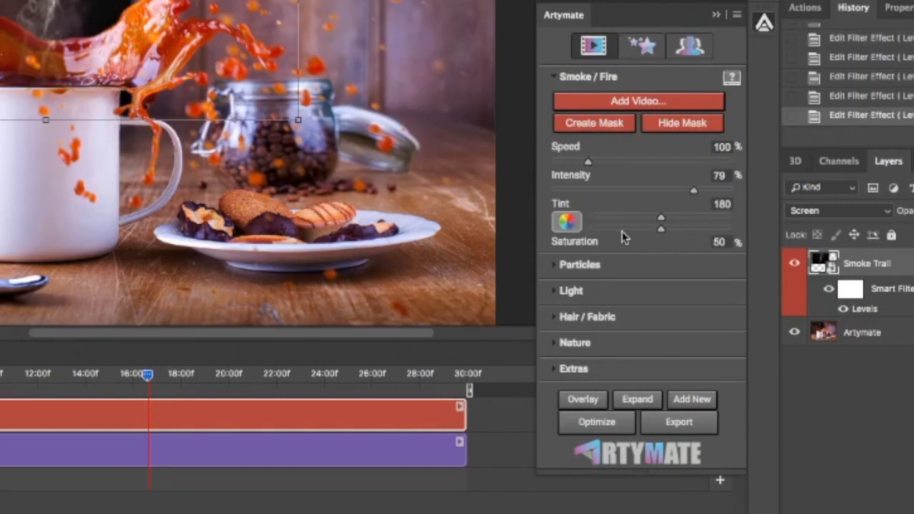
left_click(567, 221)
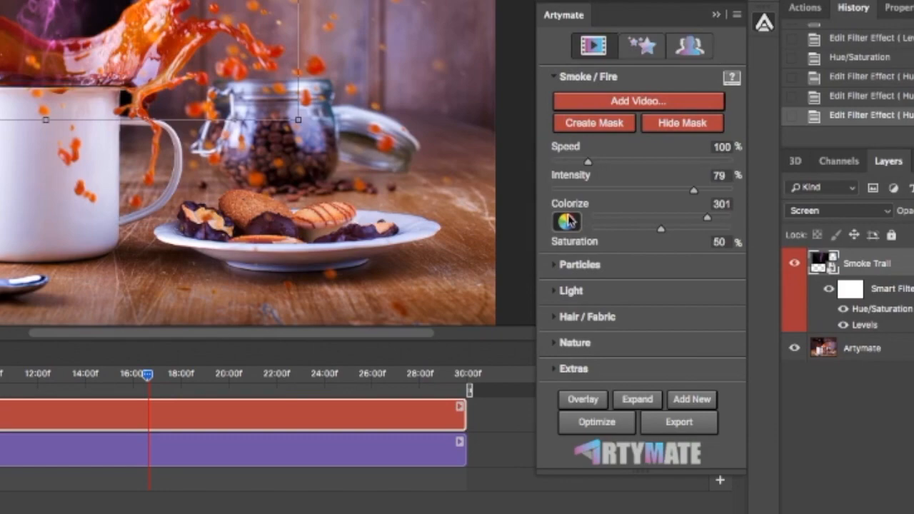
left_click_drag(705, 218, 626, 222)
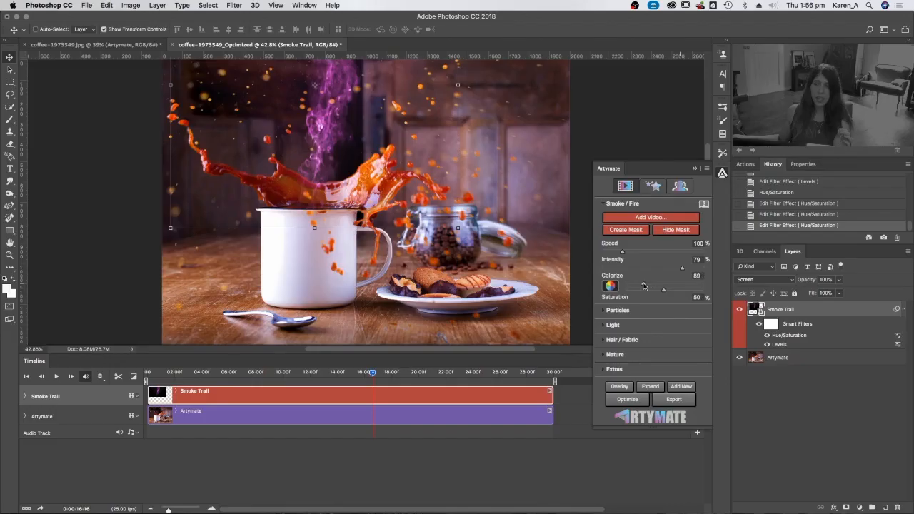
Try a smoke hue of 87, a tint of 271 with 96% saturation, and the same hue in colorize mode
left_click_drag(644, 286, 643, 285)
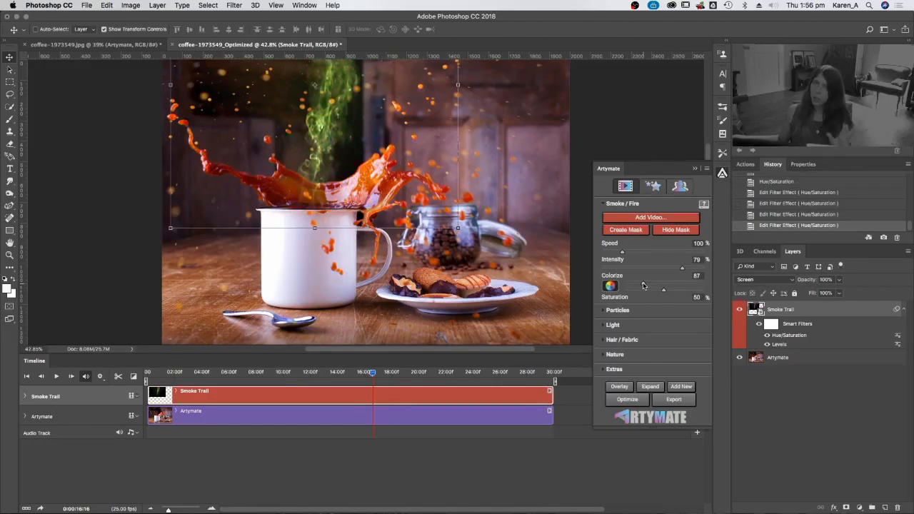
left_click(616, 288)
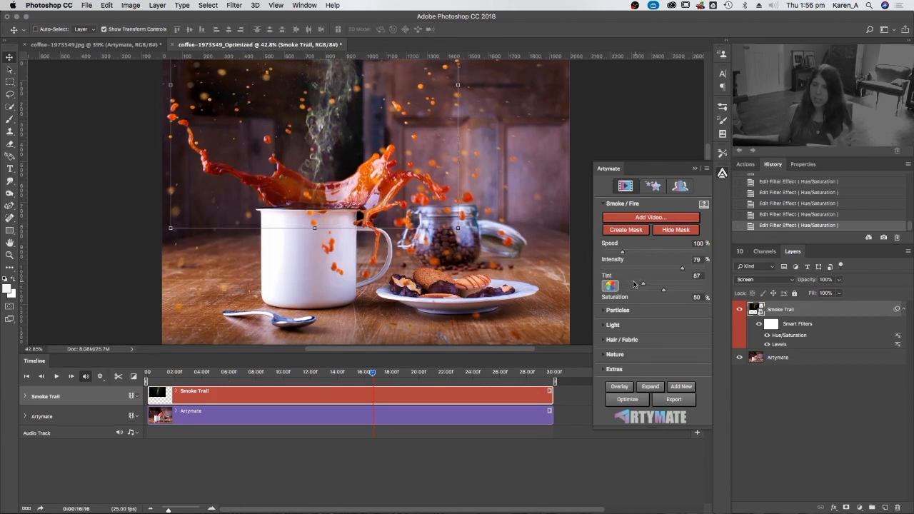
left_click_drag(633, 284, 700, 293)
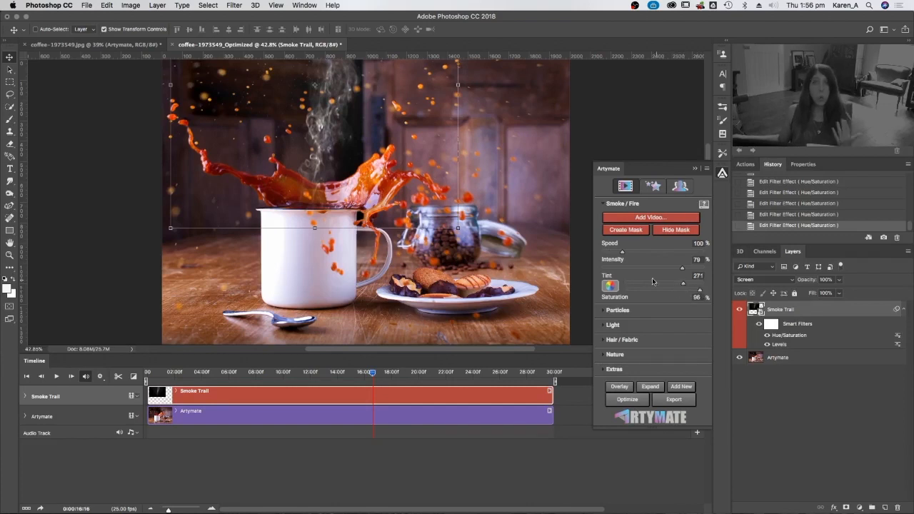
left_click(611, 286)
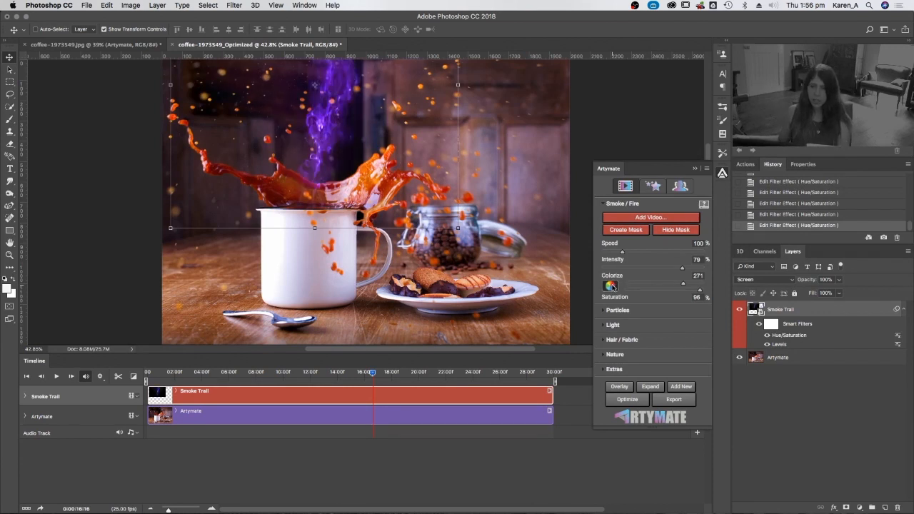
Try smoke saturations of 37%, 66% and 77%, then use a tint of 100 with 100% saturation
left_click(653, 291)
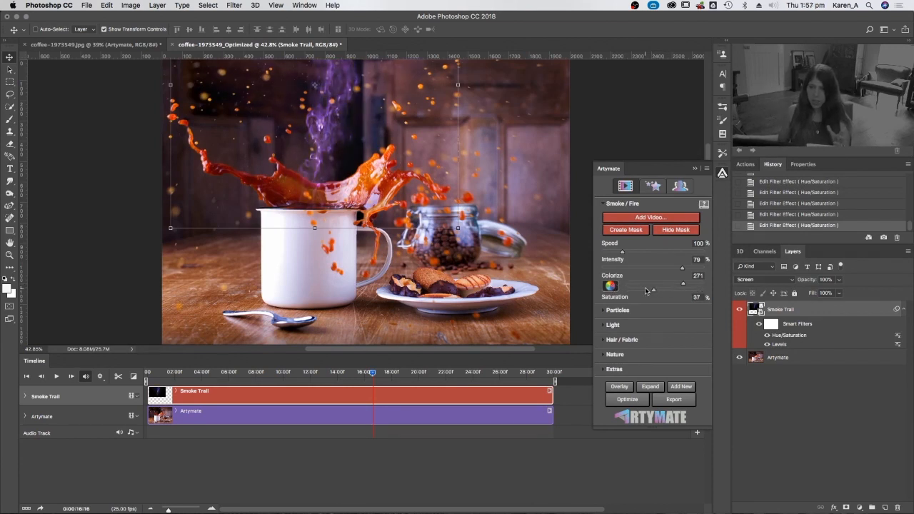
left_click_drag(625, 290, 622, 290)
left_click_drag(680, 291, 669, 292)
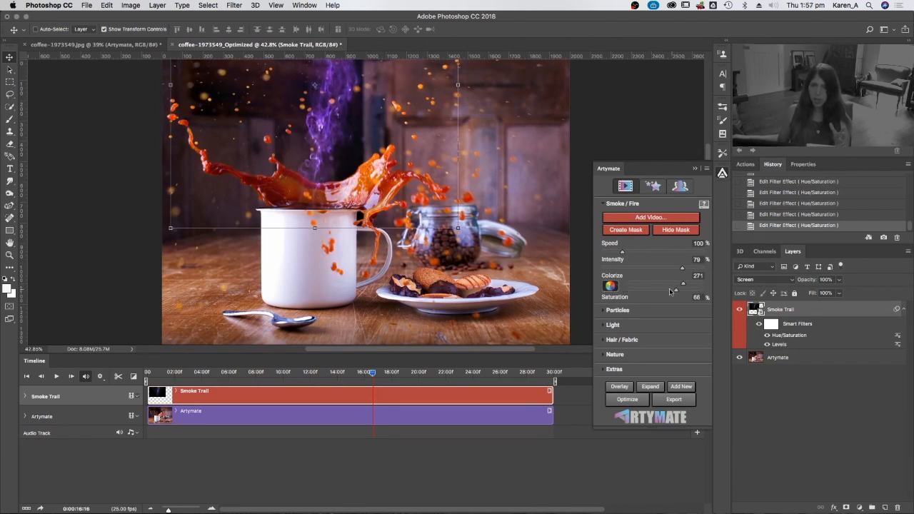
left_click(694, 291)
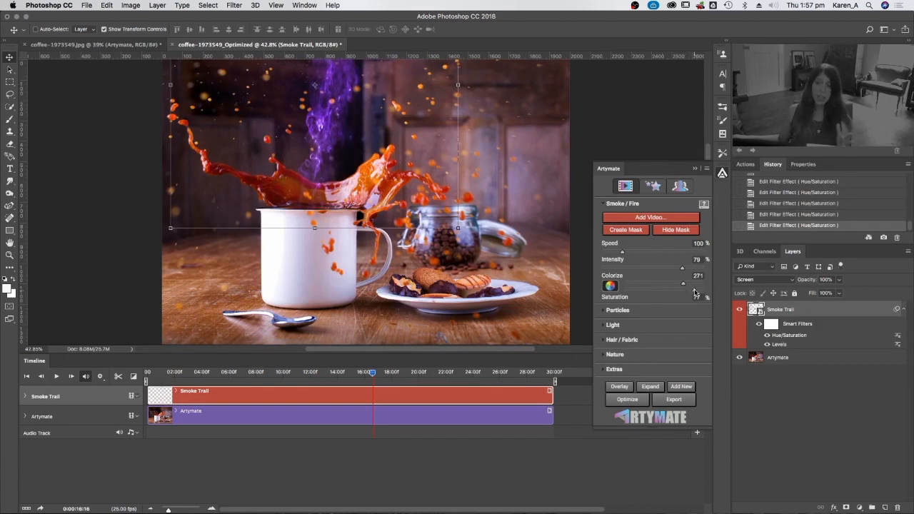
left_click(655, 284)
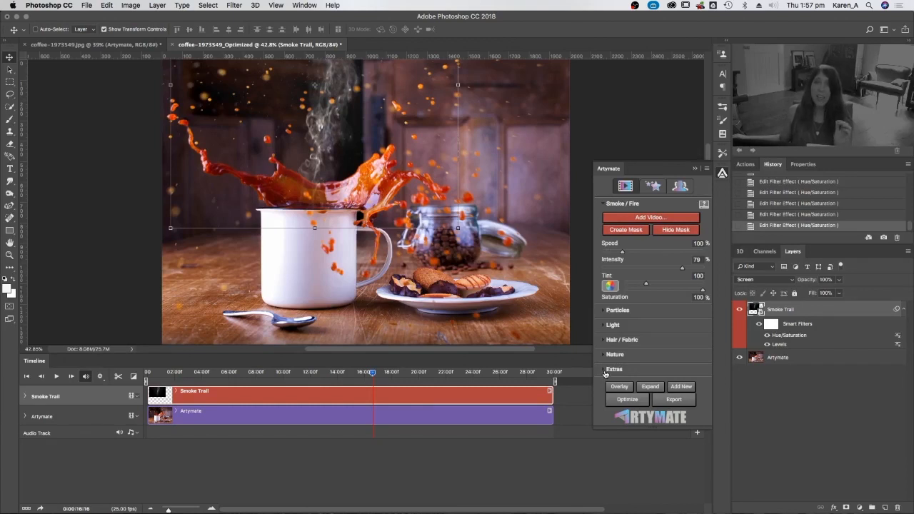
Open the Extras effects category and browse its videos
left_click(605, 370)
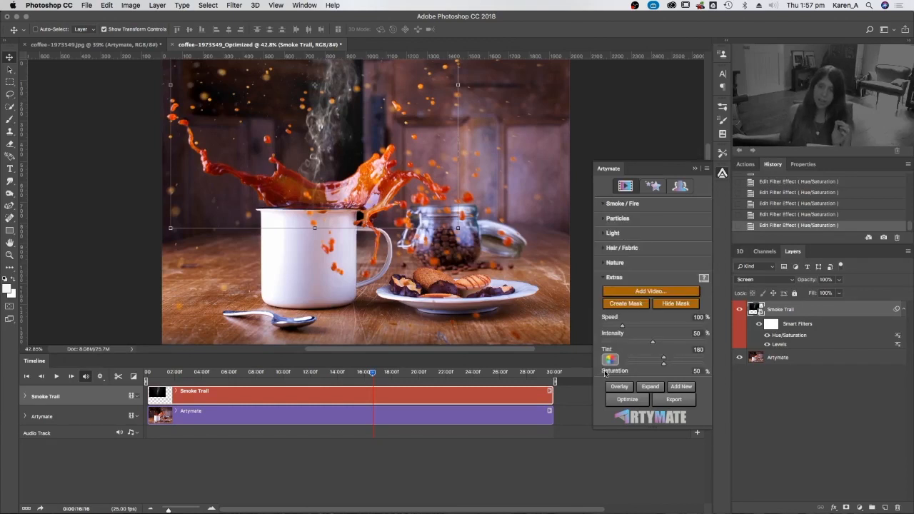
left_click(639, 291)
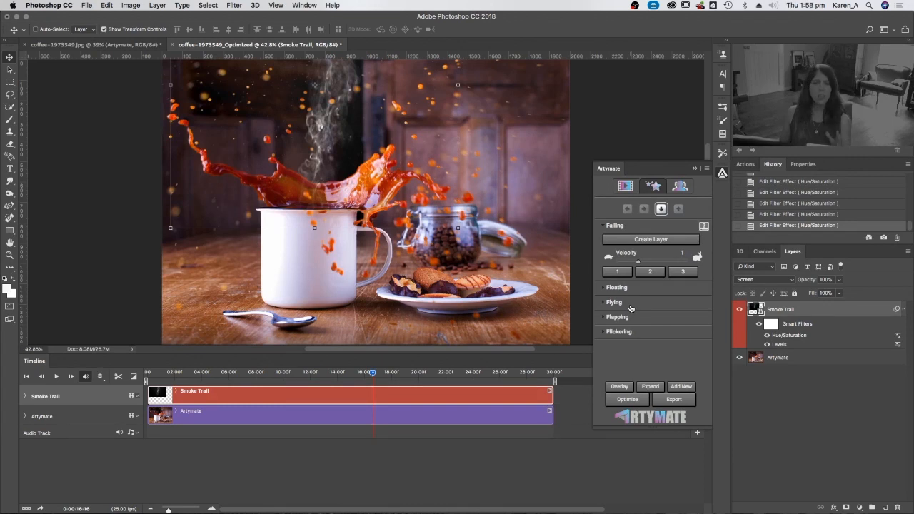
Create a floating layer from the Artymate layer, with coffee droplets selected, and apply Floating motion 1 toward the right at velocity 1
left_click(798, 359)
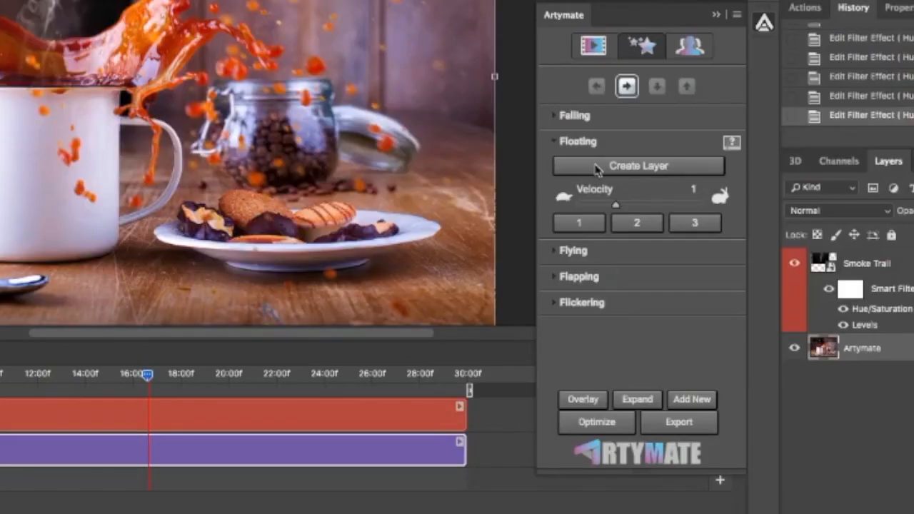
left_click(597, 167)
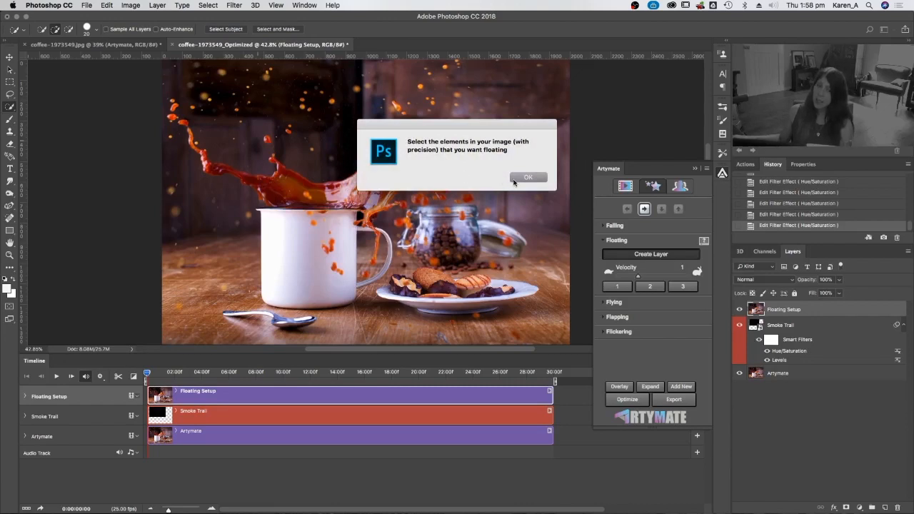
left_click(528, 177)
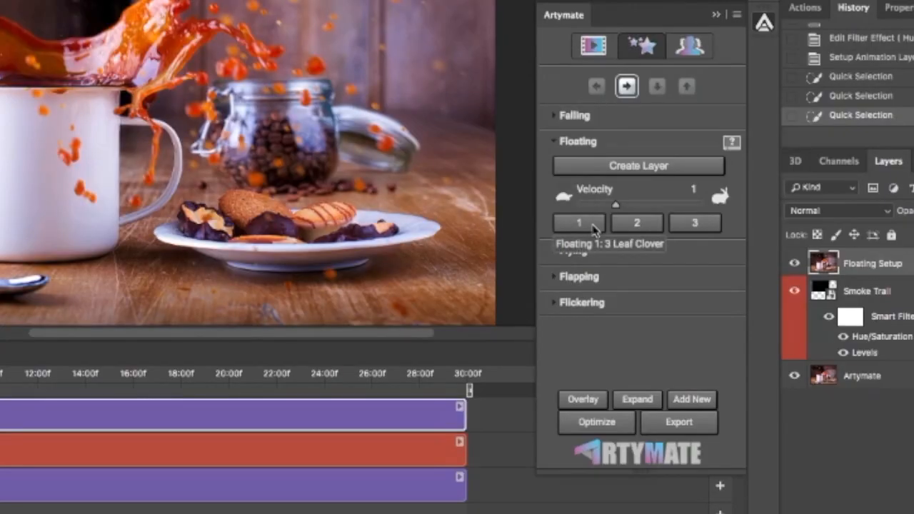
left_click(617, 286)
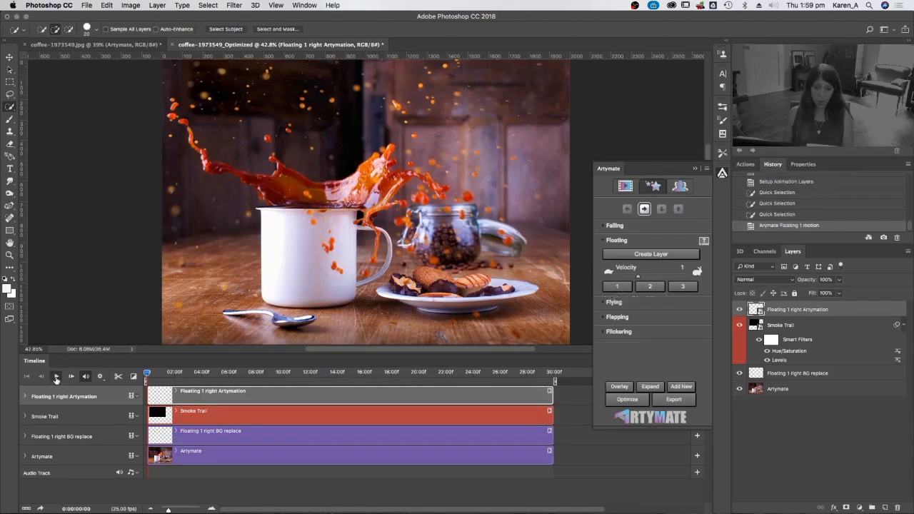
Play the animation to check the floating droplets, and return the playhead to the start
left_click(56, 379)
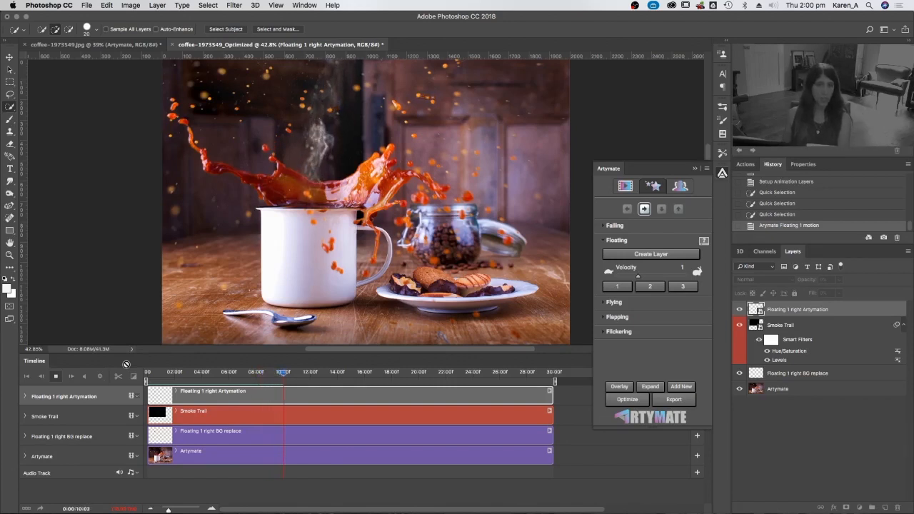
left_click(57, 376)
left_click_drag(220, 374, 130, 371)
Create a second floating layer from the Artymate layer, select three other coffee droplets, and apply Floating motion 2 toward the right
left_click(801, 392)
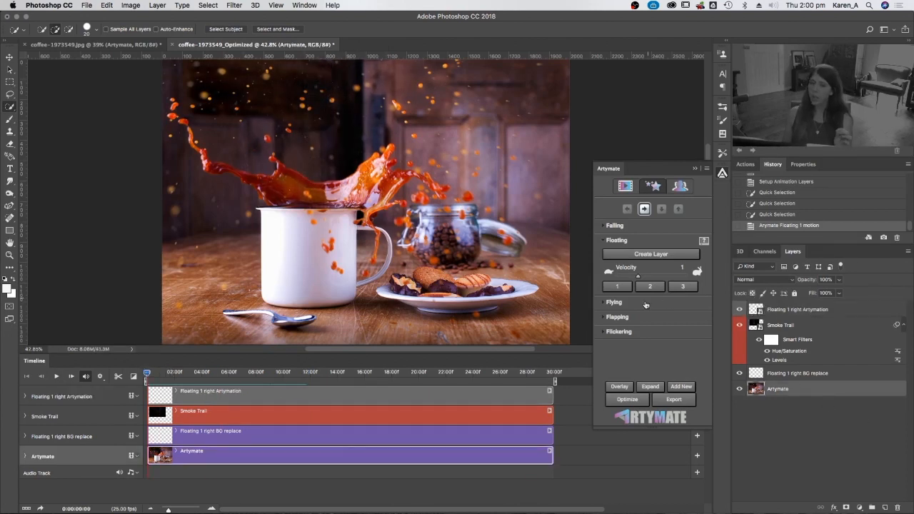
left_click(641, 257)
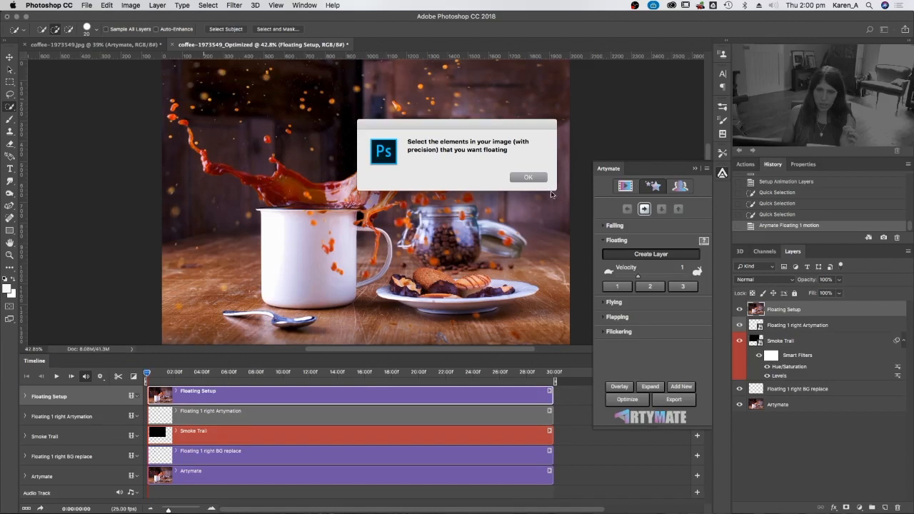
left_click(534, 180)
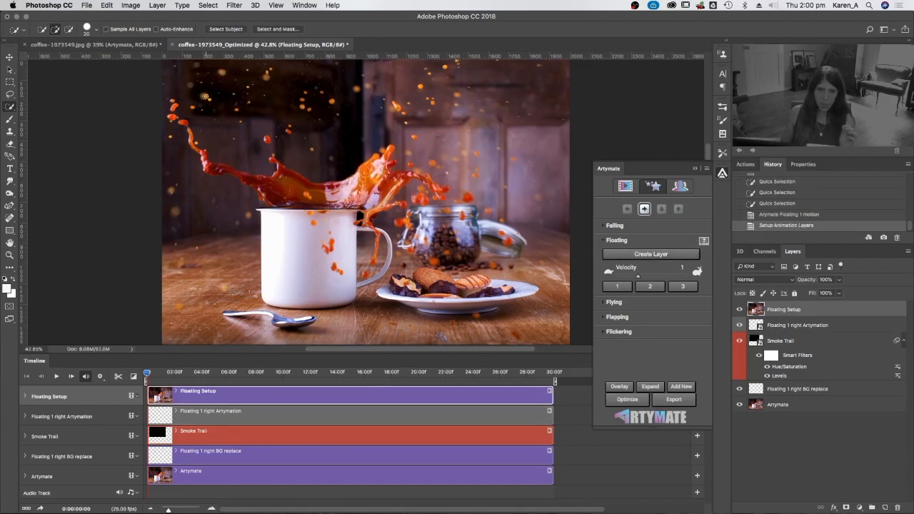
left_click(171, 117)
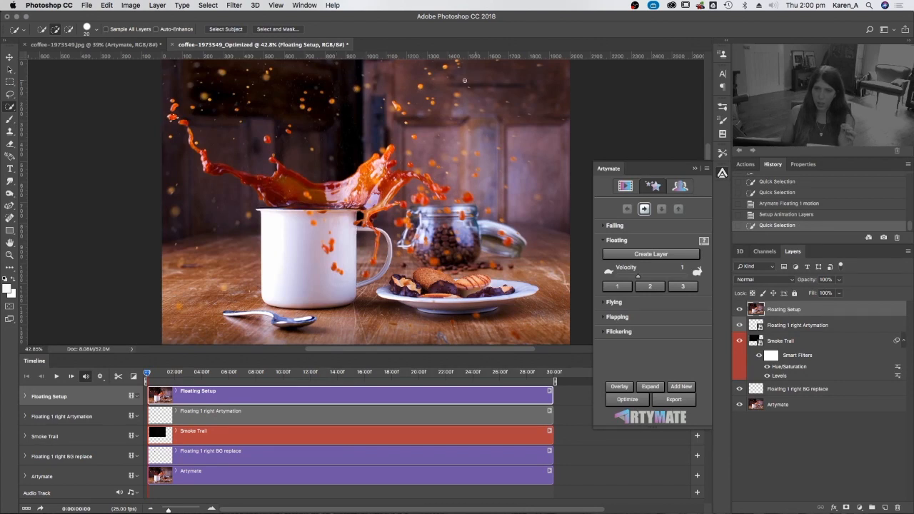
left_click(445, 67)
left_click(410, 165)
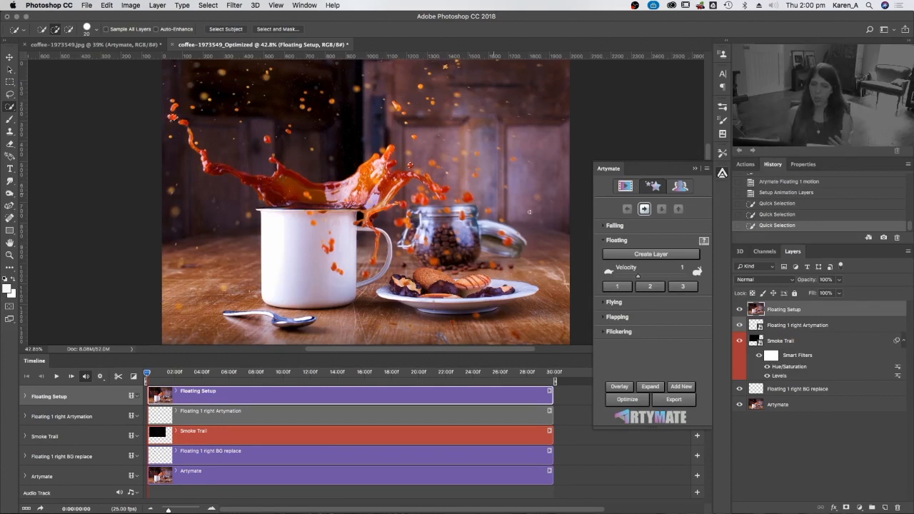
left_click(650, 286)
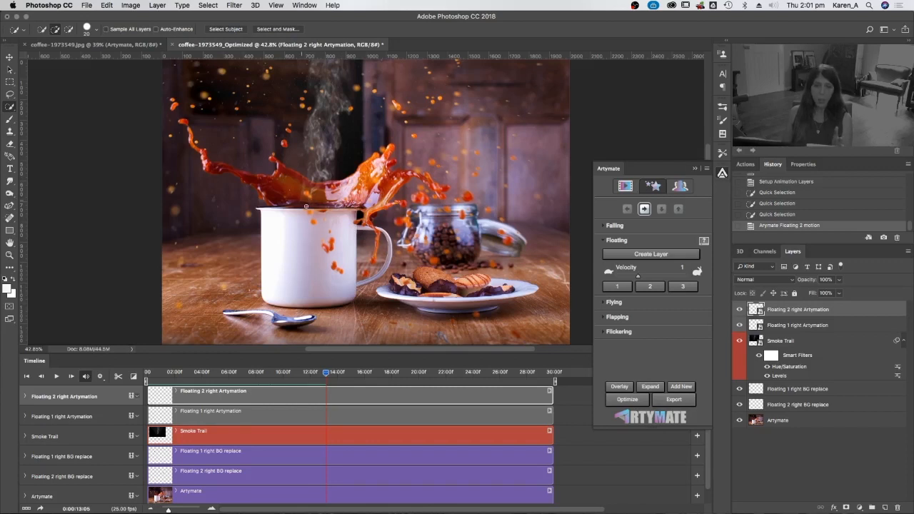
Create a mask on the Smoke Trail layer using the Smoke / Fire controls
left_click(625, 187)
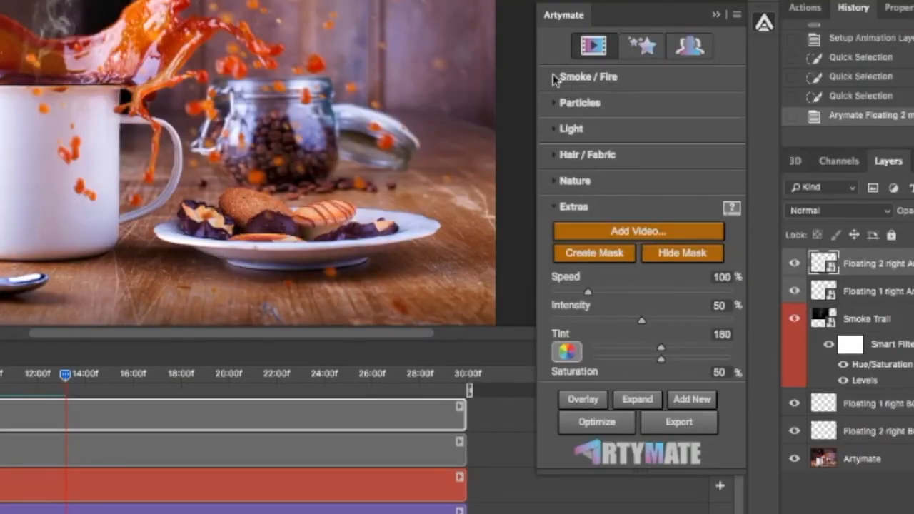
left_click(553, 79)
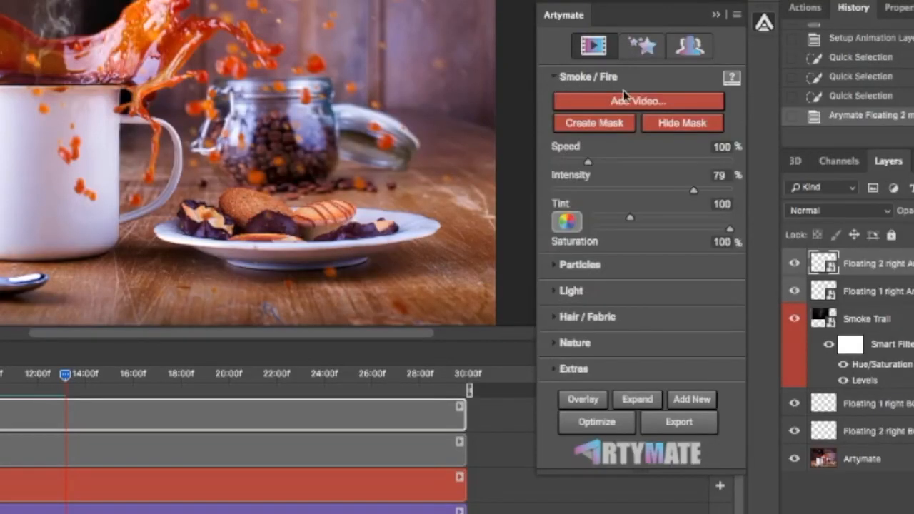
left_click_drag(730, 190, 696, 196)
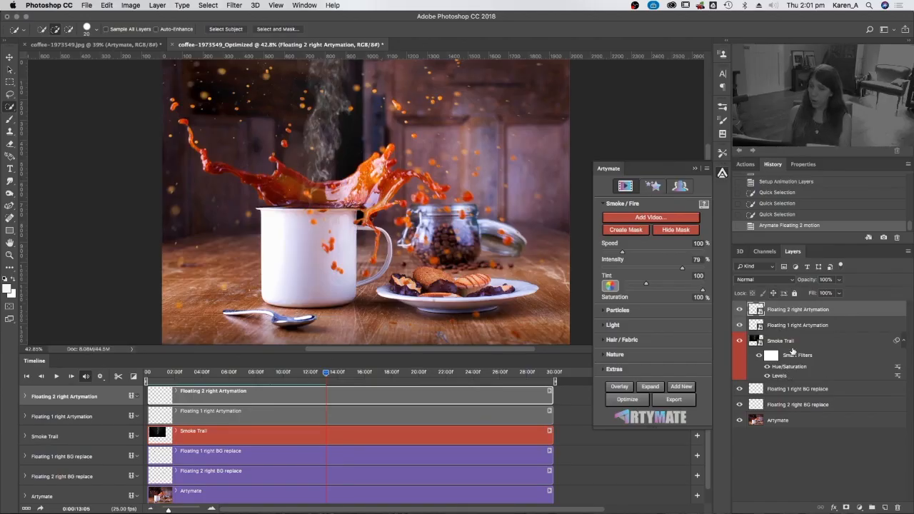
left_click(625, 230)
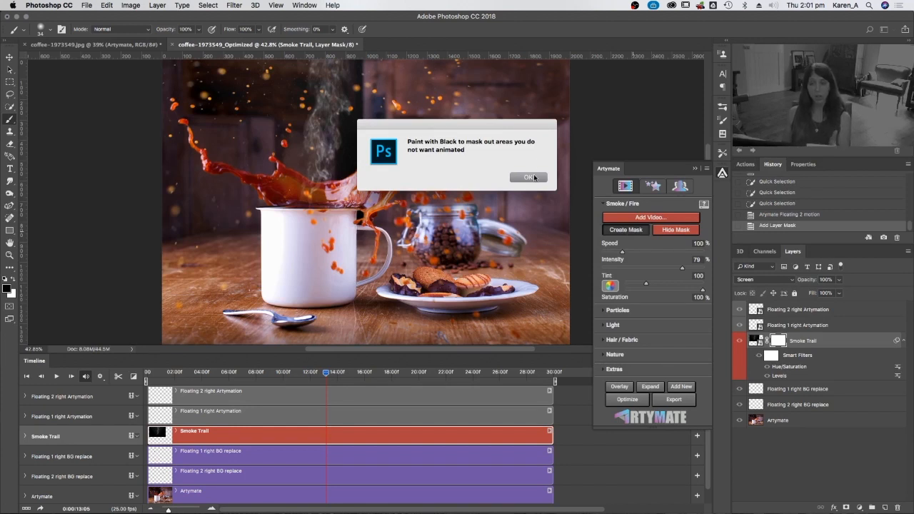
left_click(529, 177)
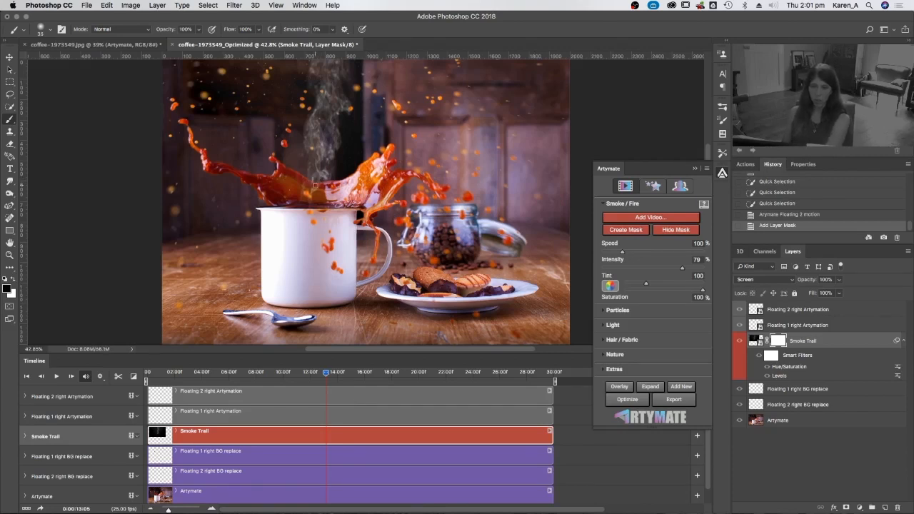
Enlarge the brush to 250 px and paint black on the mask over the coffee splash at the smoke's base
key("bracketright")
key("bracketright")
key("bracketright")
key("bracketright")
key("bracketright")
key("bracketright")
key("bracketright")
key("bracketright")
mouse_move(309, 189)
left_mouse_down()
mouse_move(342, 199)
mouse_move(313, 201)
mouse_move(321, 193)
left_mouse_up()
key("bracketright")
key("bracketright")
key("bracketright")
key("bracketright")
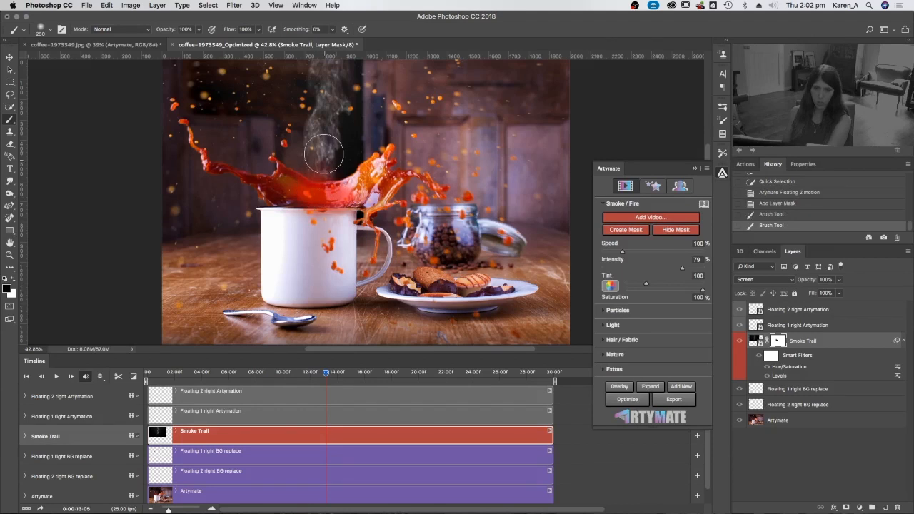
Paint white on the mask to restore smoke just above the splash, and preview the animation with the mask overlay hidden
key("x")
left_click_drag(317, 155, 318, 174)
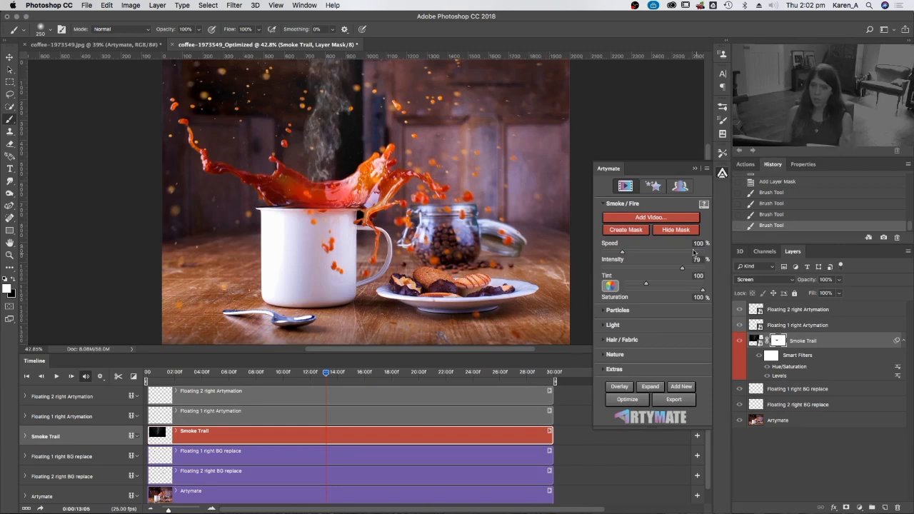
left_click(676, 230)
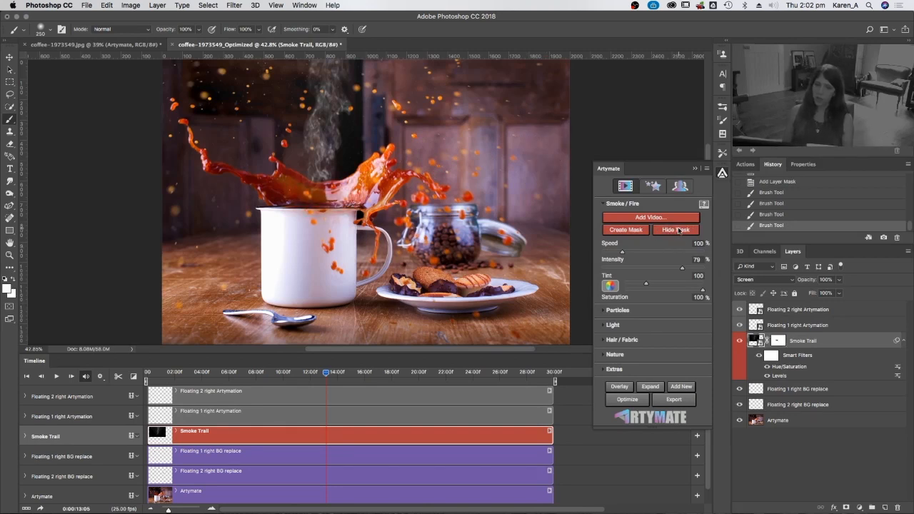
key("space")
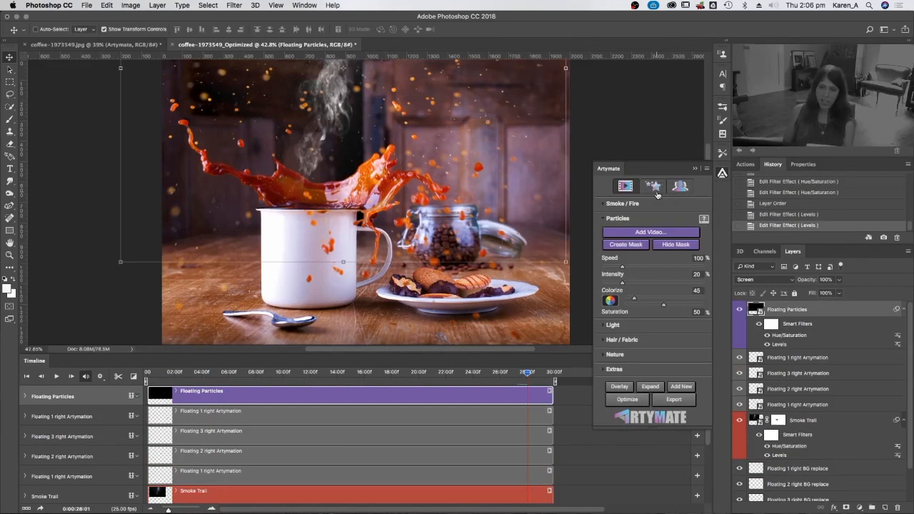
Save the project as coffee-1973549_Optimized.psd and export it as coffee-1973549_Optimized.mp4 at medium render quality and 100% size
left_click(675, 400)
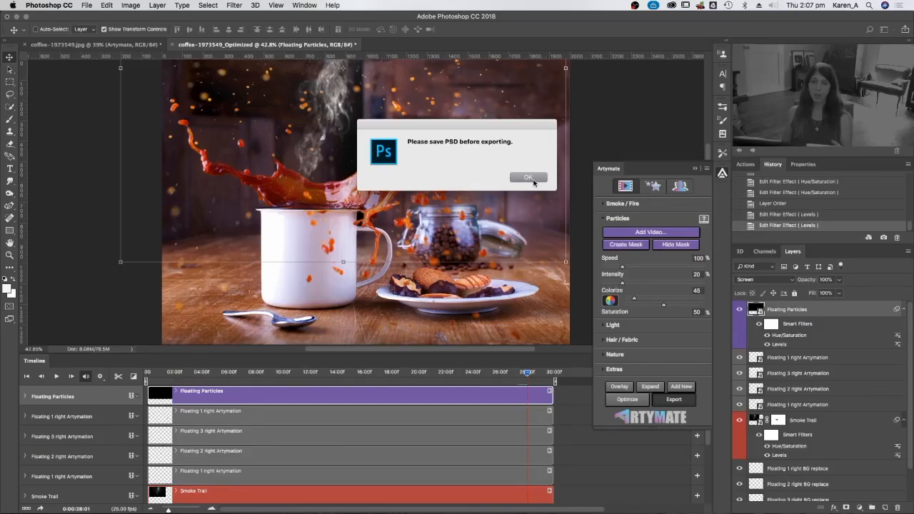
left_click(528, 178)
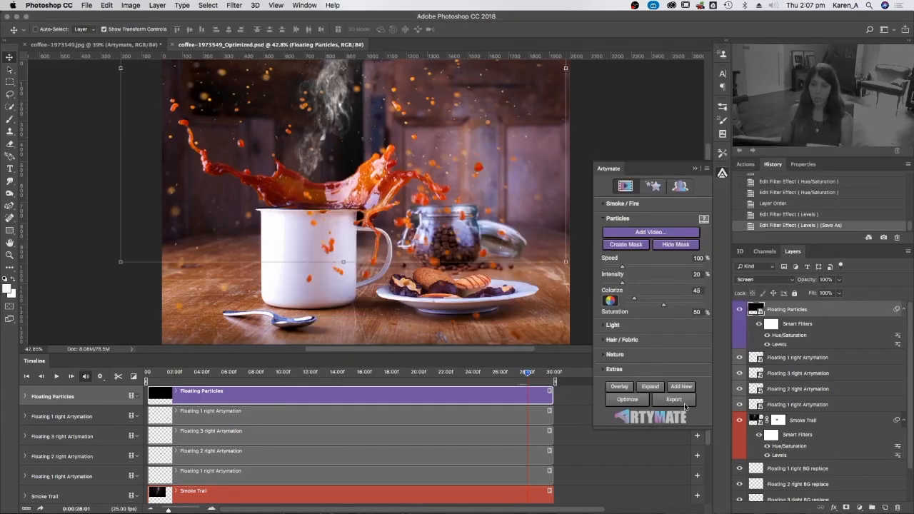
left_click(674, 399)
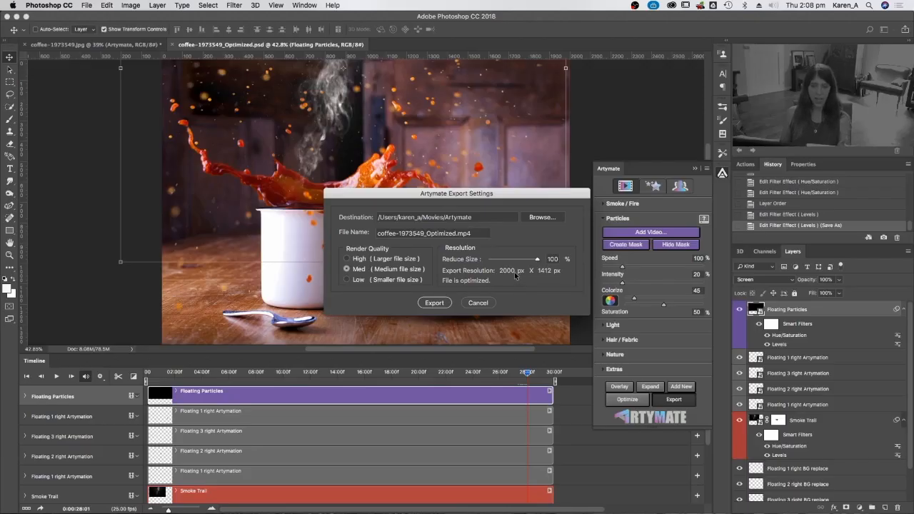
left_click(438, 305)
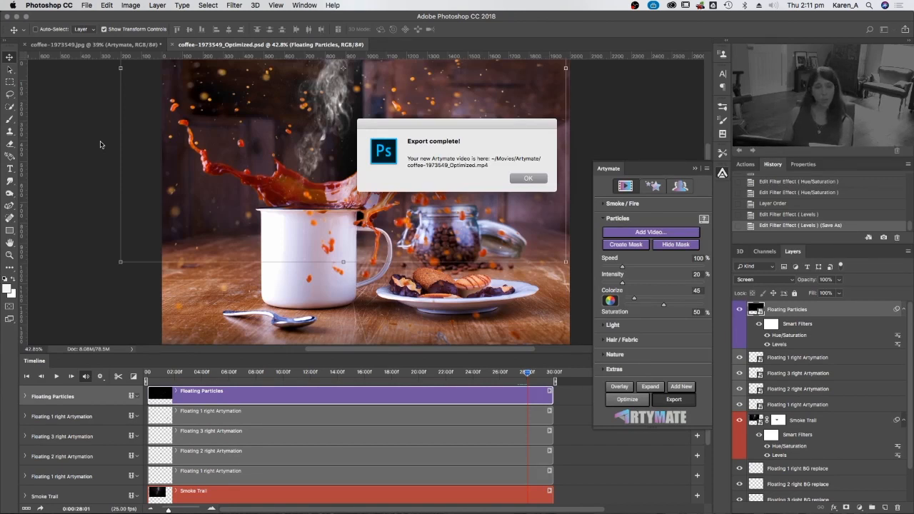
left_click(529, 179)
Switch to Finder and preview the exported coffee-1973549_Optimized.mp4 in the Artymate folder
left_click(542, 210)
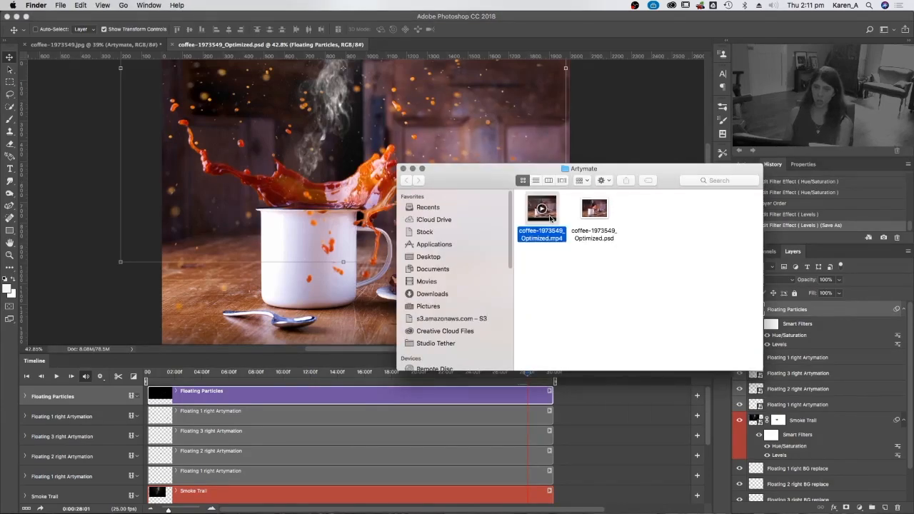
key("space")
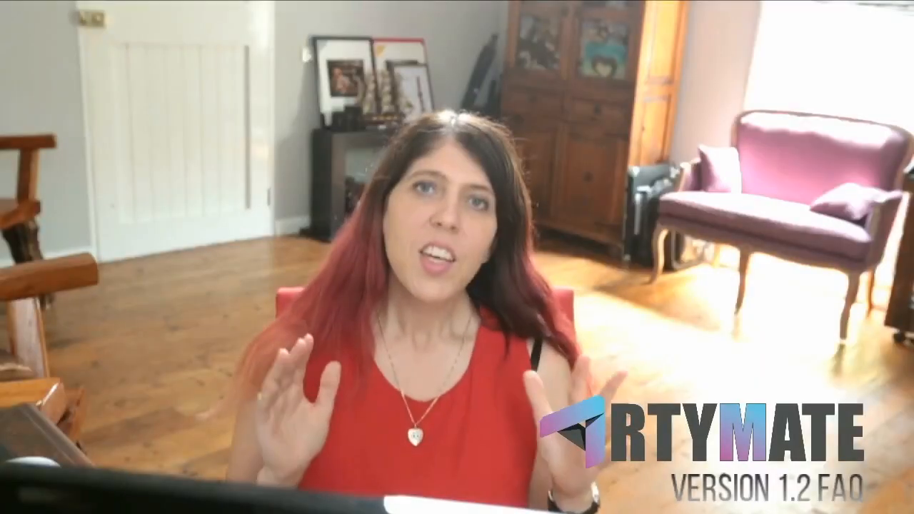